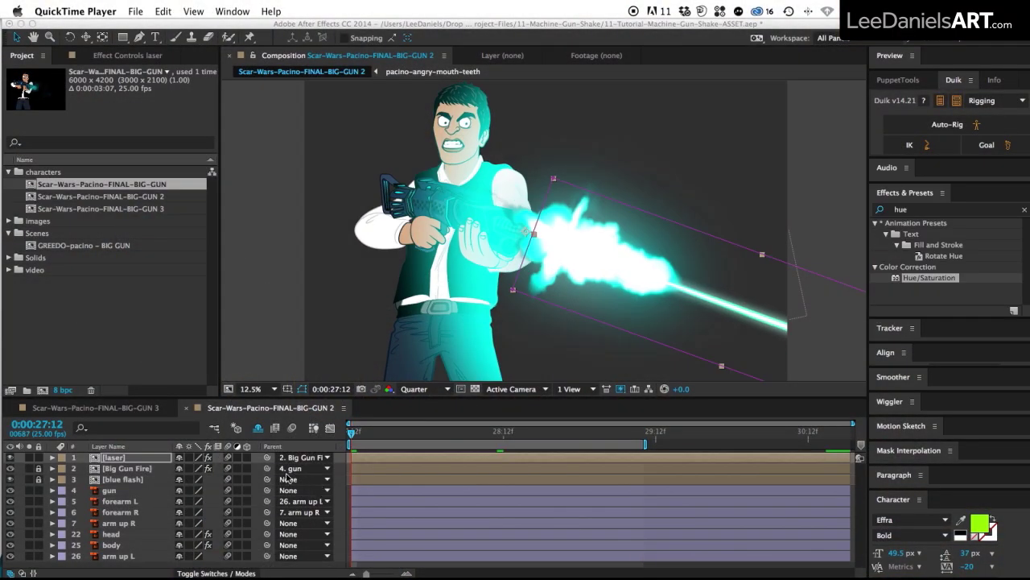
- Hide the laser, Big Gun Fire and blue flash layers
click(17, 453)
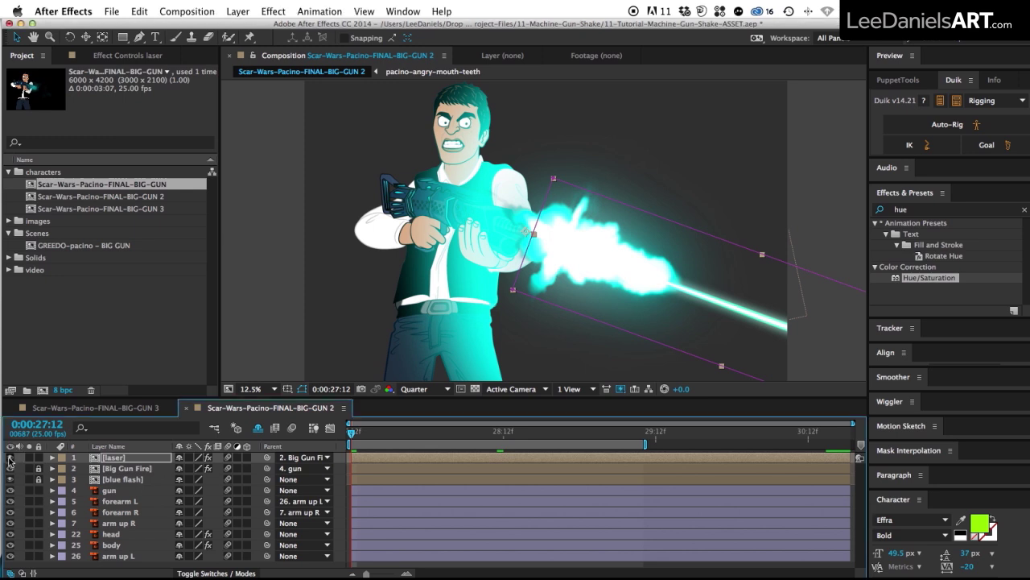
click(9, 456)
click(9, 467)
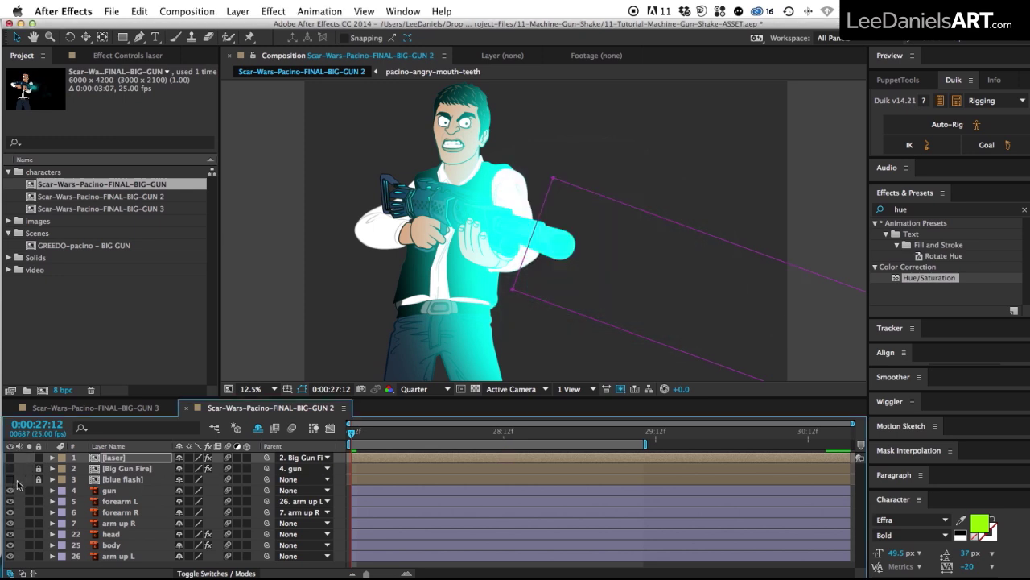
click(10, 479)
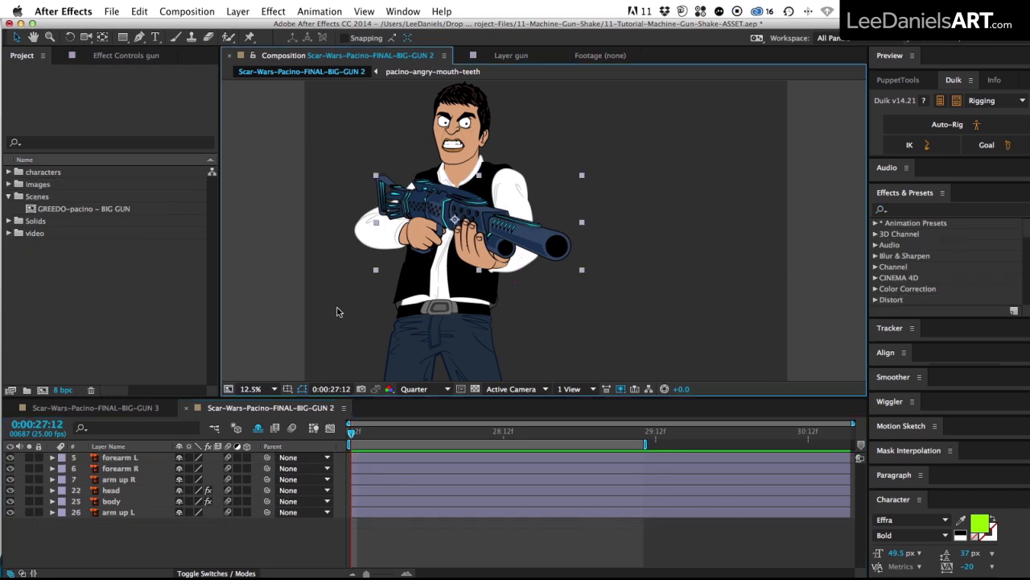
- Test-drag the gun, both forearms and both upper arms in the viewer
click(482, 251)
drag(482, 251, 669, 255)
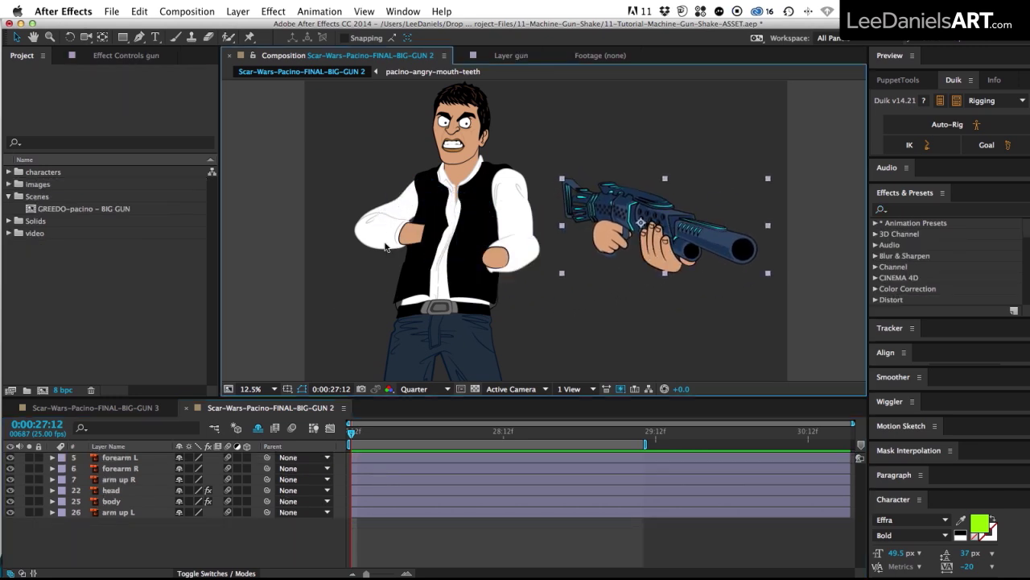
drag(374, 242, 354, 277)
drag(510, 263, 540, 311)
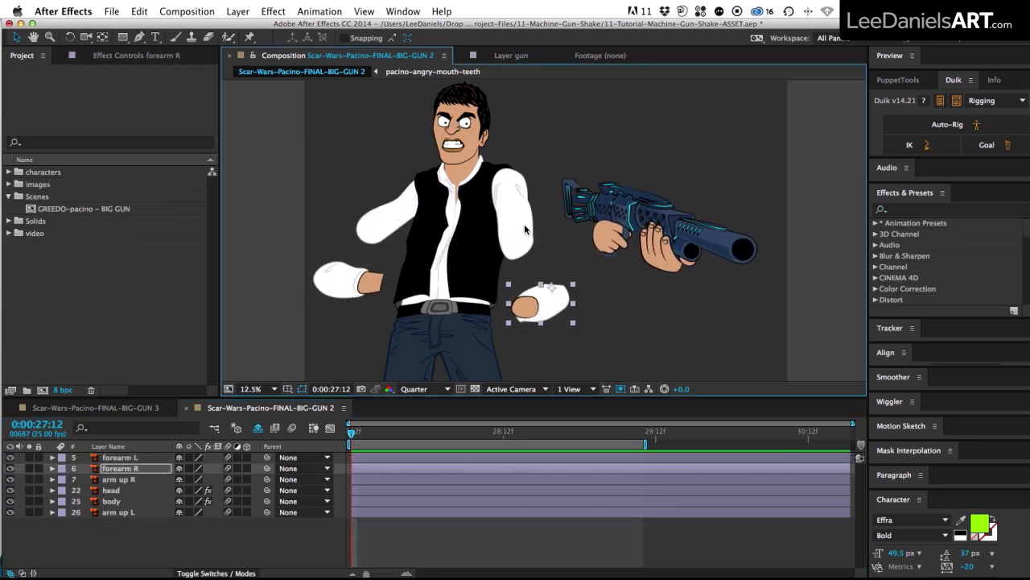
drag(523, 227, 559, 235)
drag(378, 227, 325, 235)
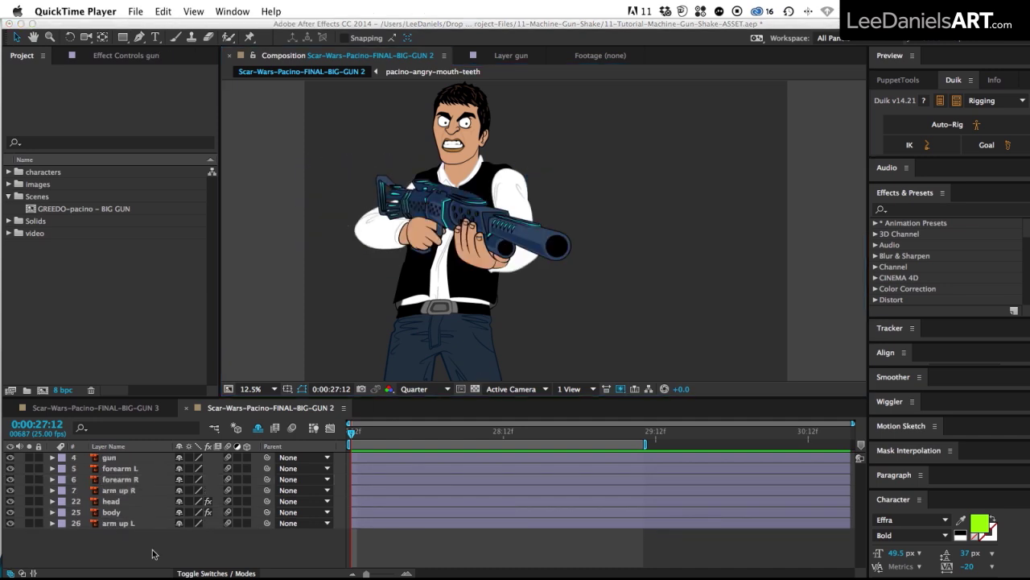
- Hide the gun layer and add a null object on the left fist
click(154, 553)
click(11, 458)
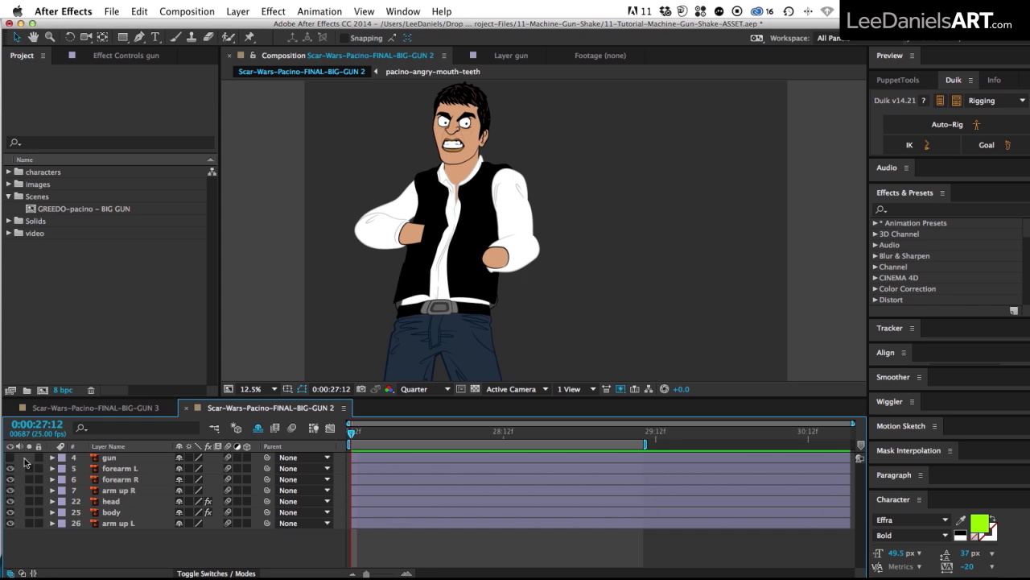
click(377, 237)
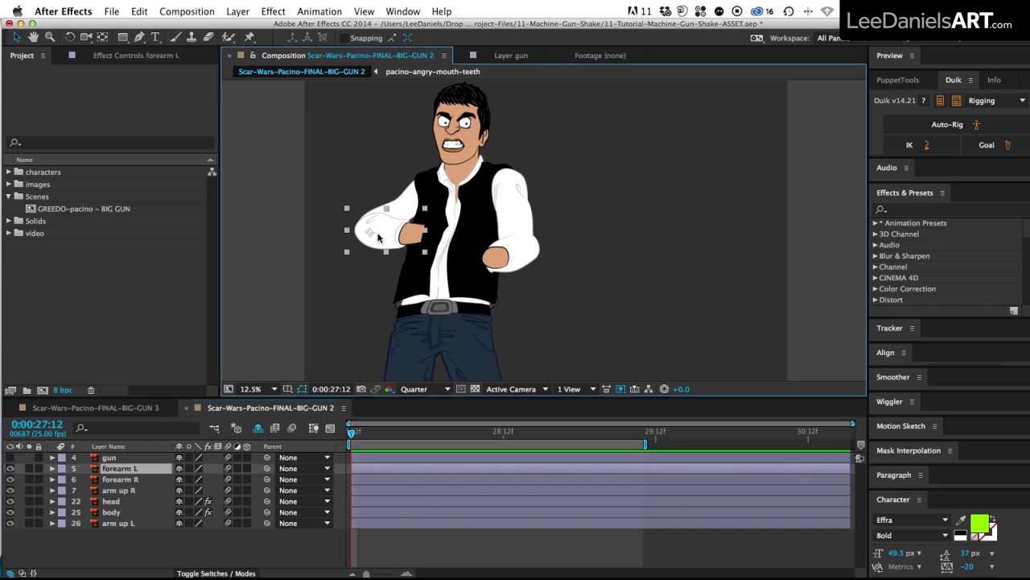
click(238, 11)
mouse_move(357, 27)
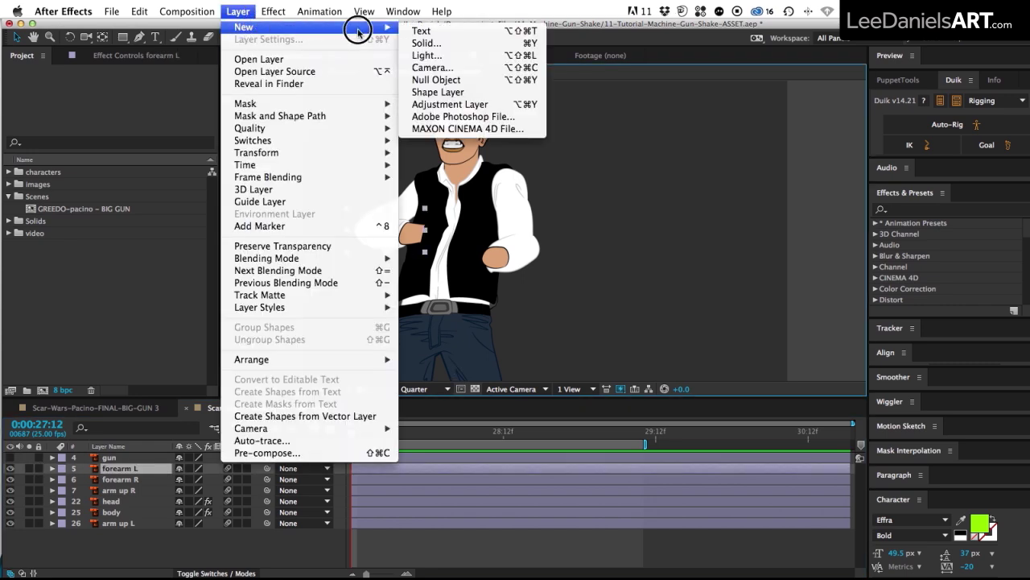
click(410, 77)
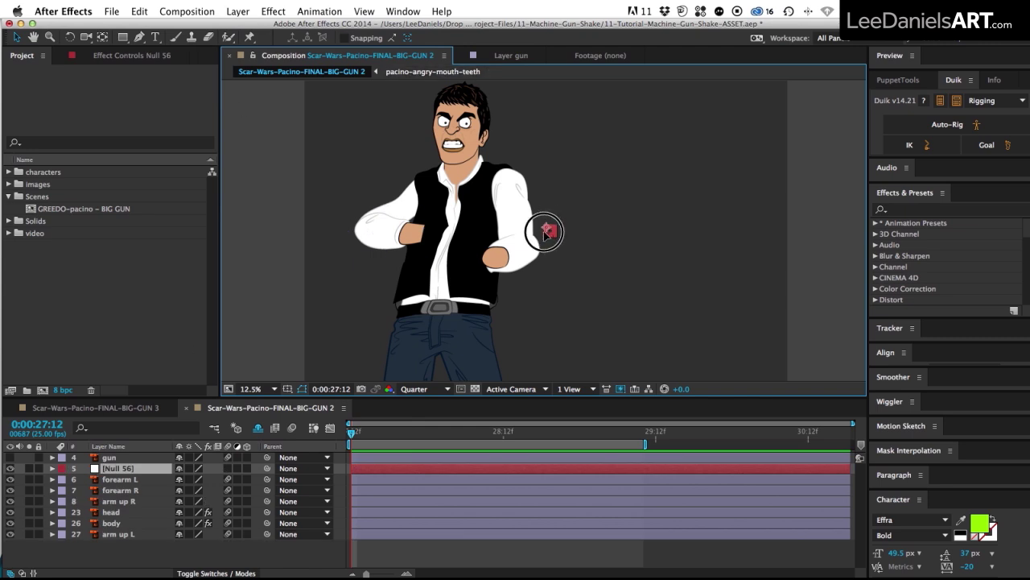
drag(548, 231, 420, 239)
- Add a second null object on the right fist
click(239, 11)
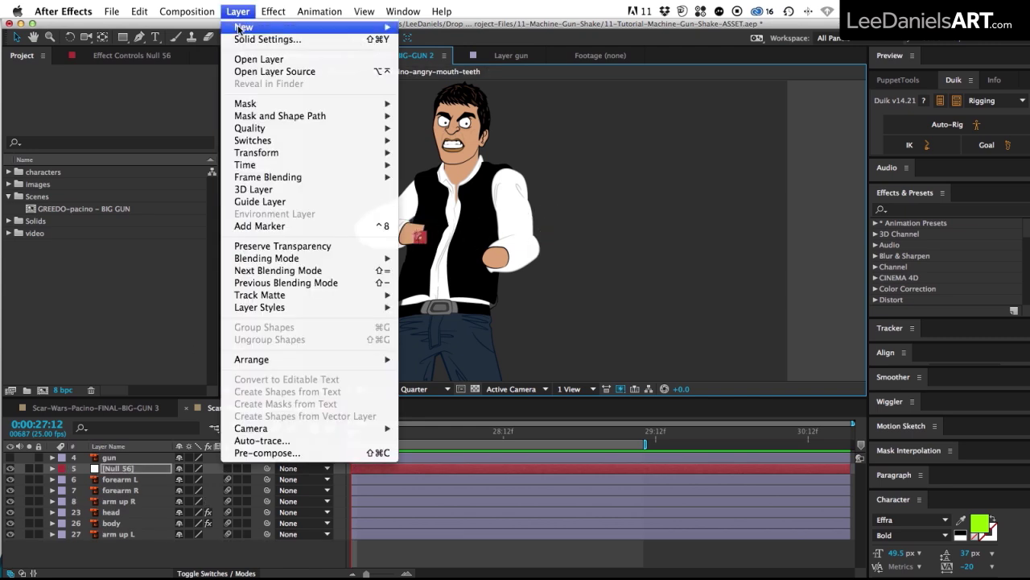
mouse_move(355, 29)
click(436, 80)
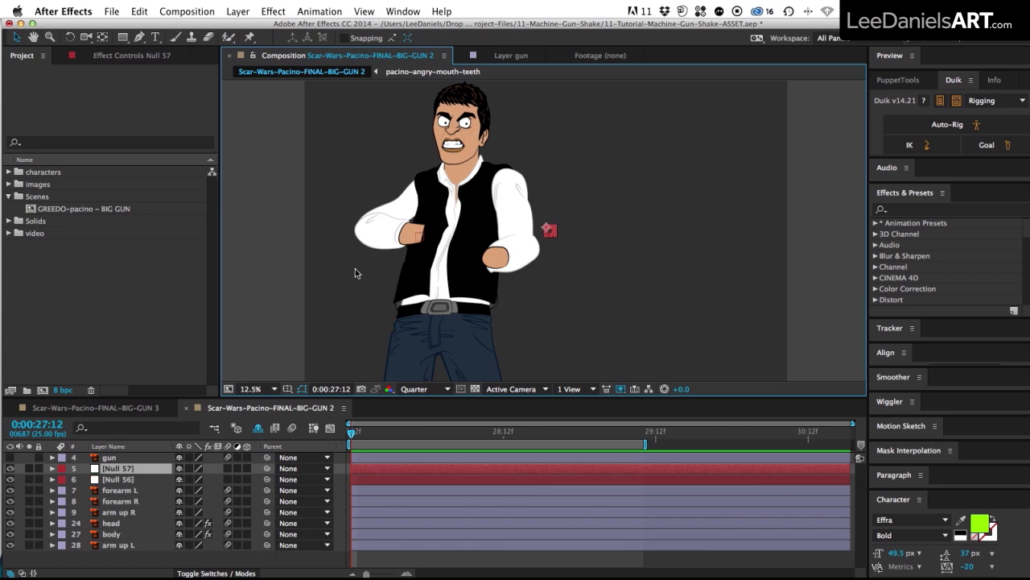
drag(547, 232, 494, 260)
- Rename the two nulls 'wrist L' and 'wrist R', then deselect all layers
click(121, 479)
key(Return)
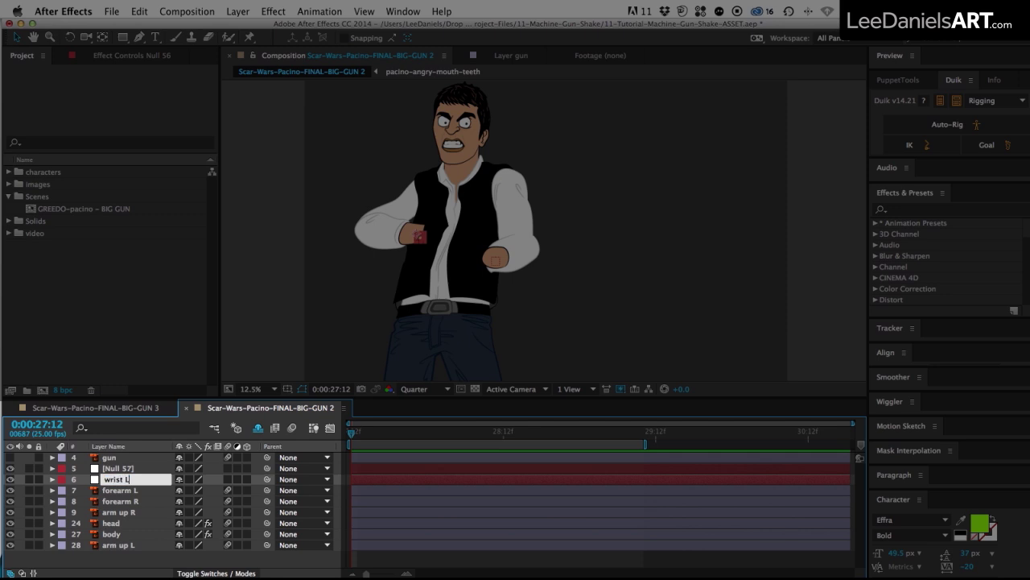
text(wrist L)
key(Return)
click(121, 467)
key(Return)
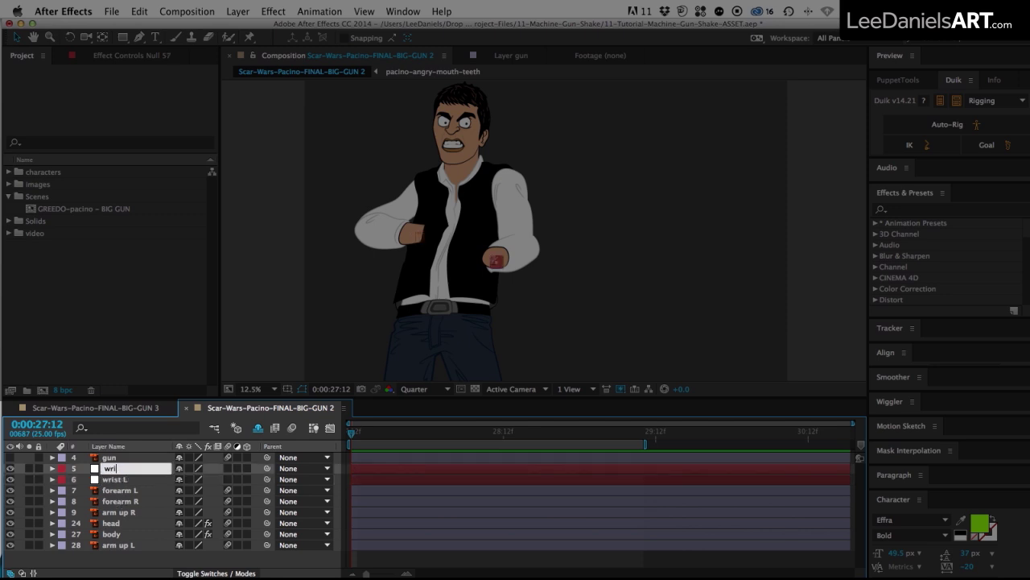
key(Return)
click(179, 561)
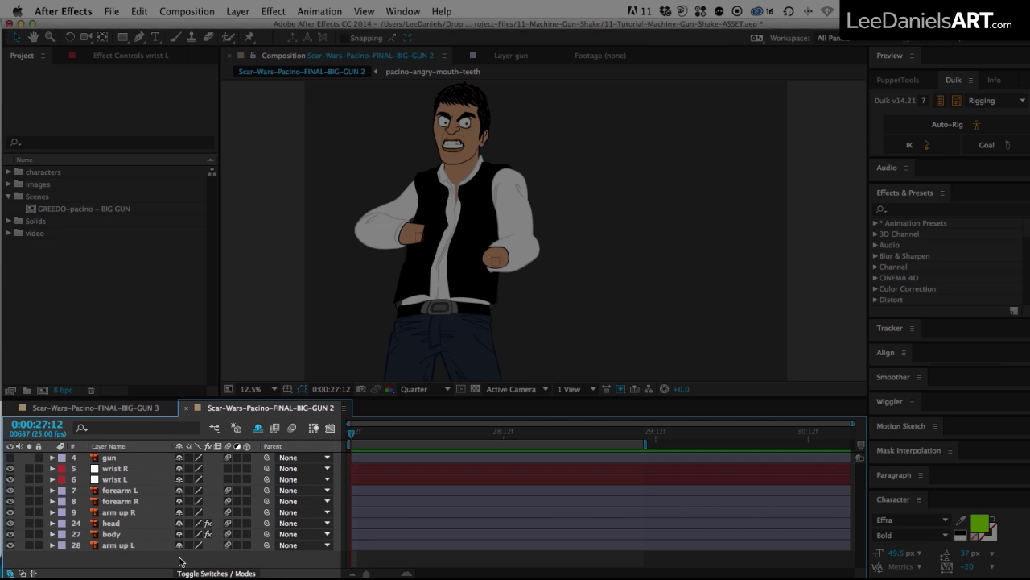
- Parent wrist L to forearm L, and forearm L to arm up L
click(117, 480)
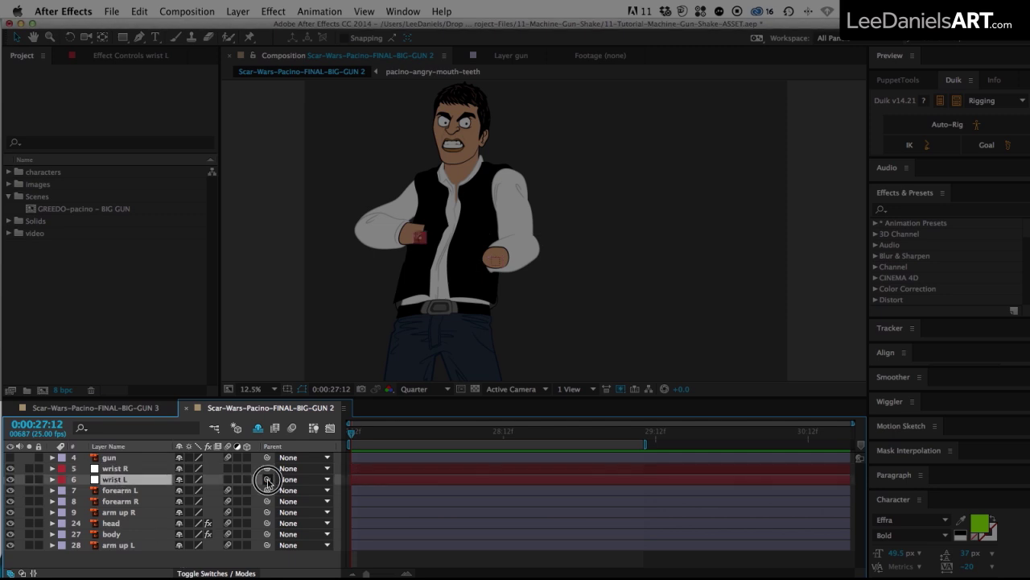
drag(268, 479, 123, 493)
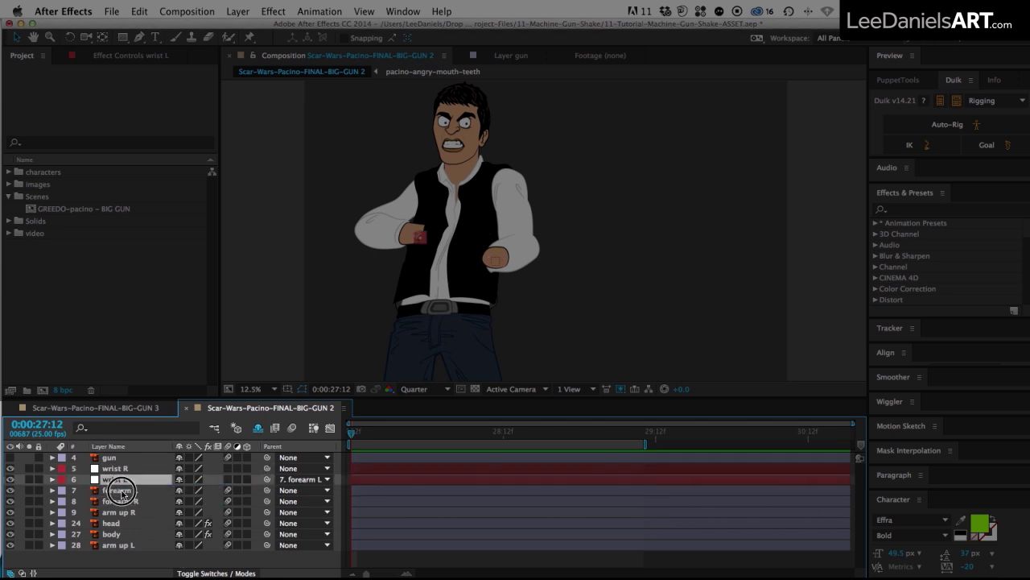
click(124, 493)
drag(268, 490, 121, 546)
click(121, 546)
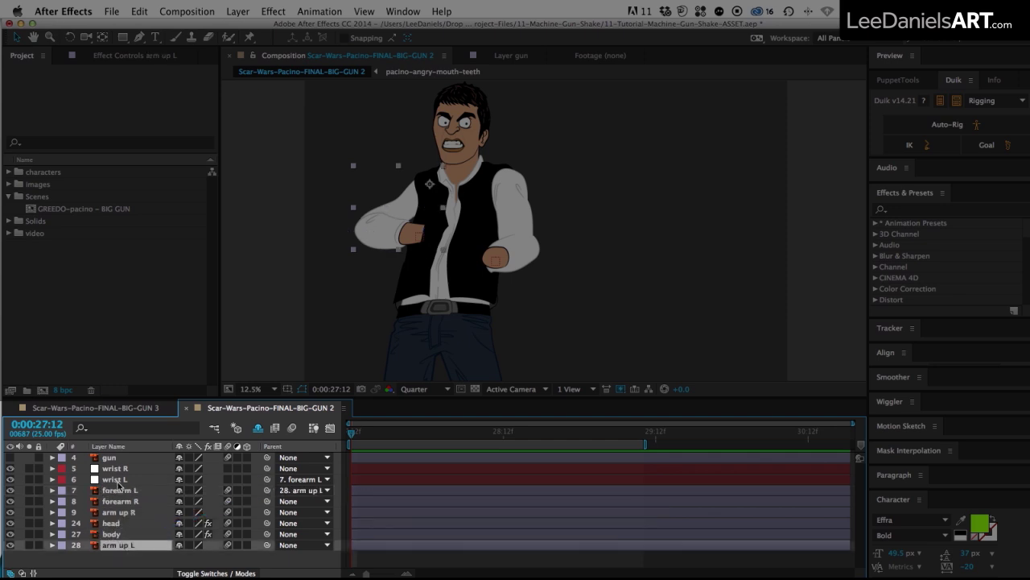
- Parent wrist R to forearm R, and forearm R to arm up R
click(118, 468)
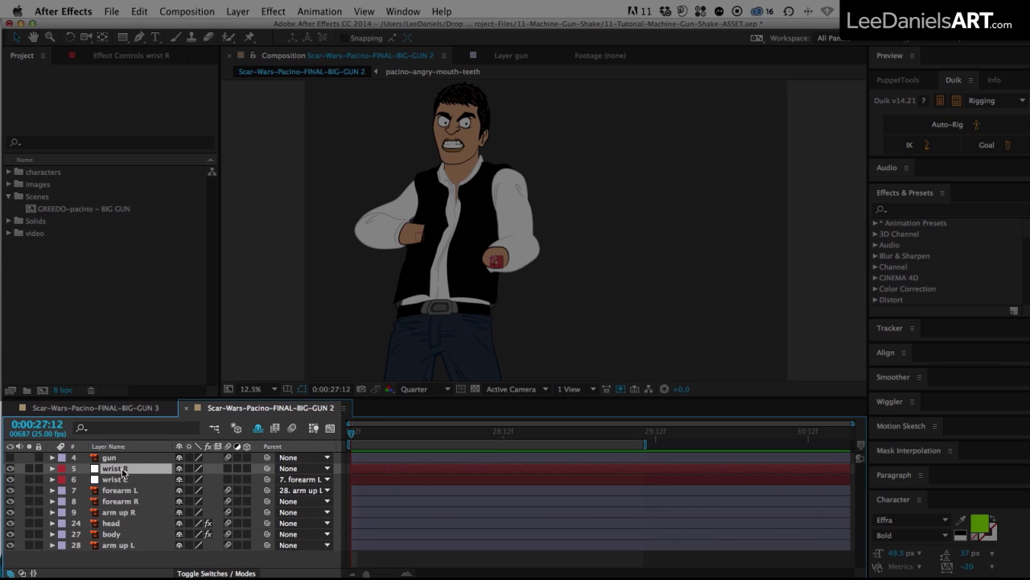
drag(267, 467, 120, 505)
click(121, 502)
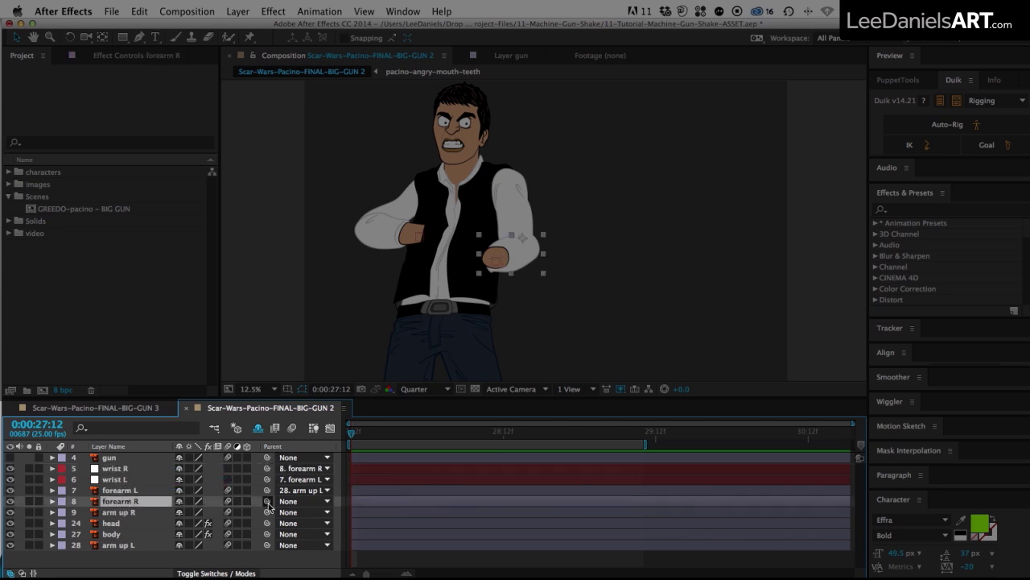
drag(268, 502, 112, 519)
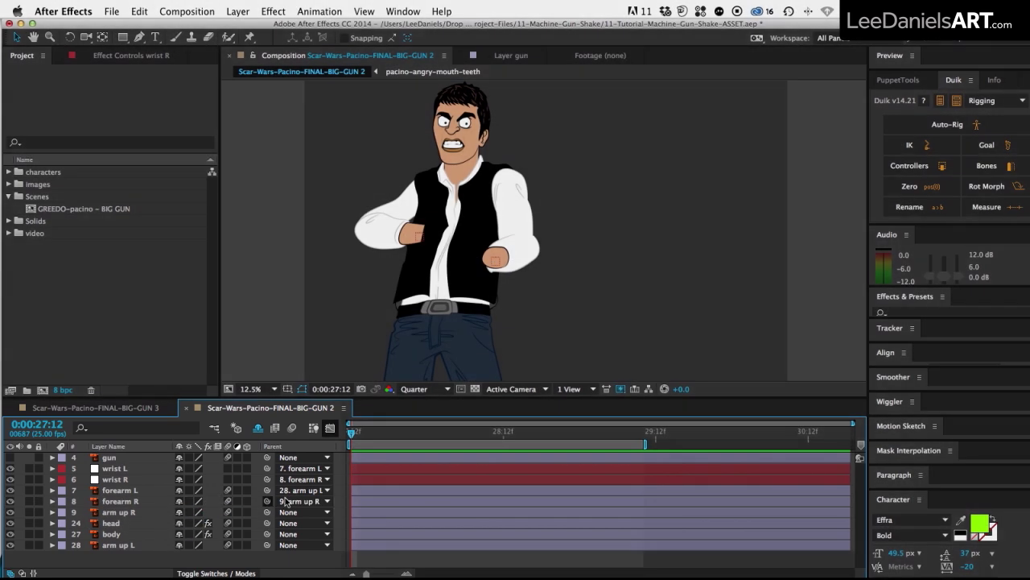
- Generate Duik controllers C_wrist L and C_wrist R from the wrist L and wrist R nulls
click(119, 469)
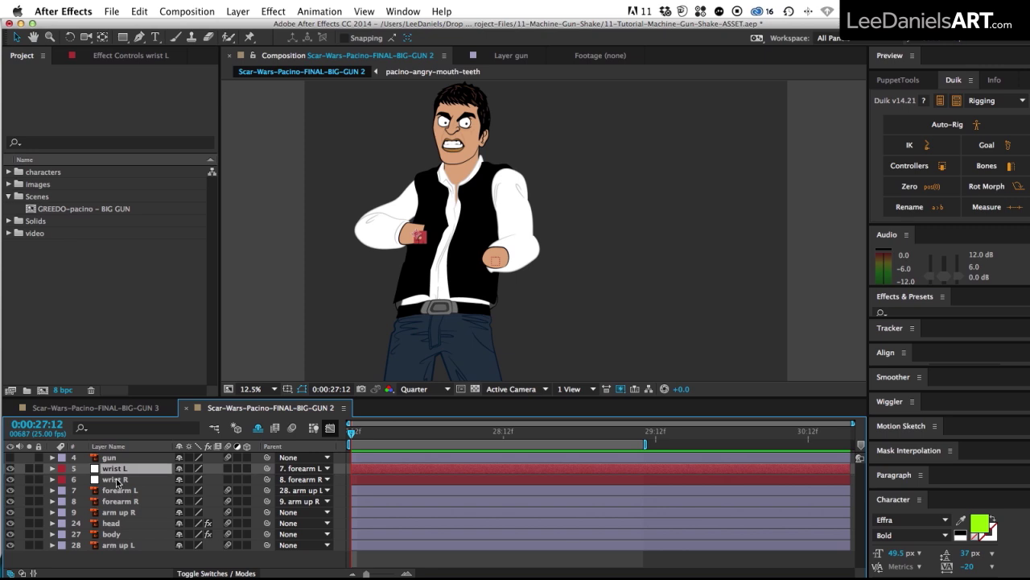
shift+click(116, 480)
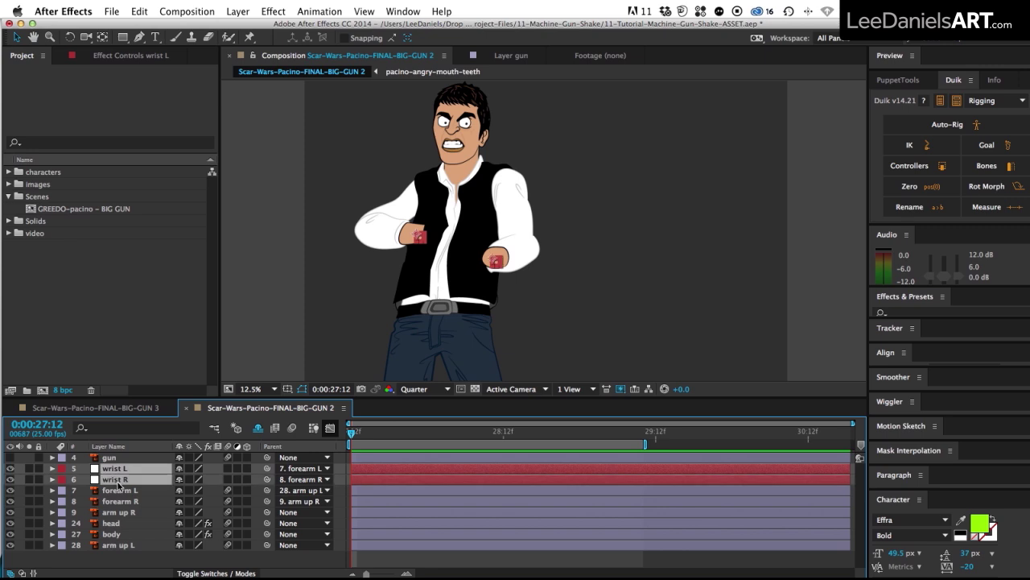
click(908, 167)
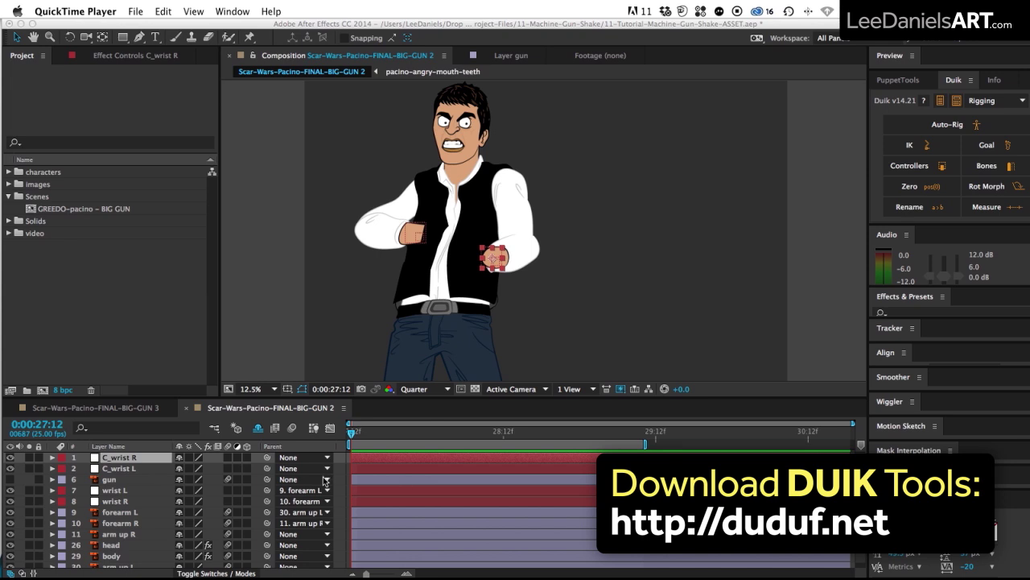
shift+click(124, 471)
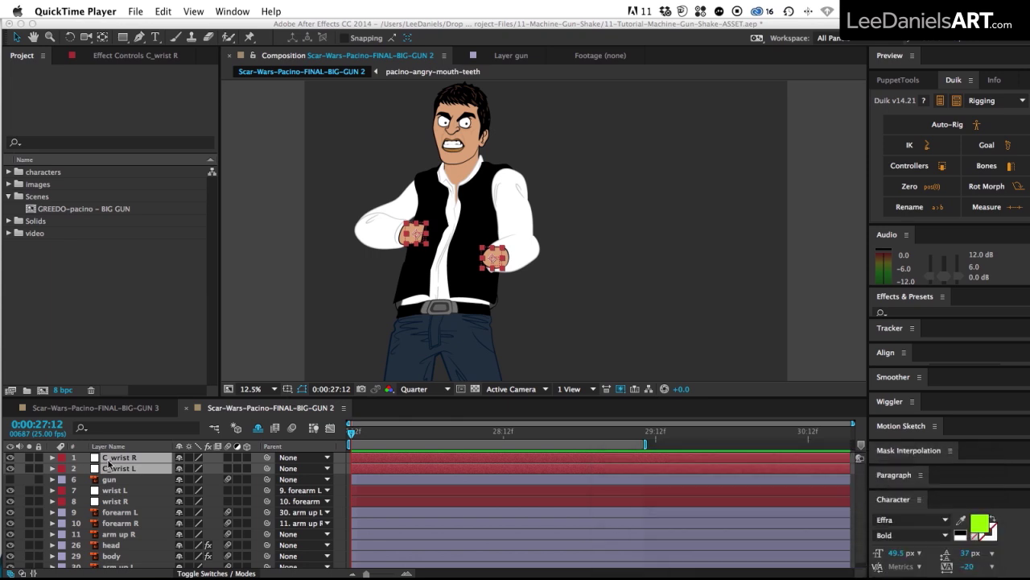
- Create a Duik IK on wrist L, forearm L and arm up L driven by C_wrist L
click(408, 334)
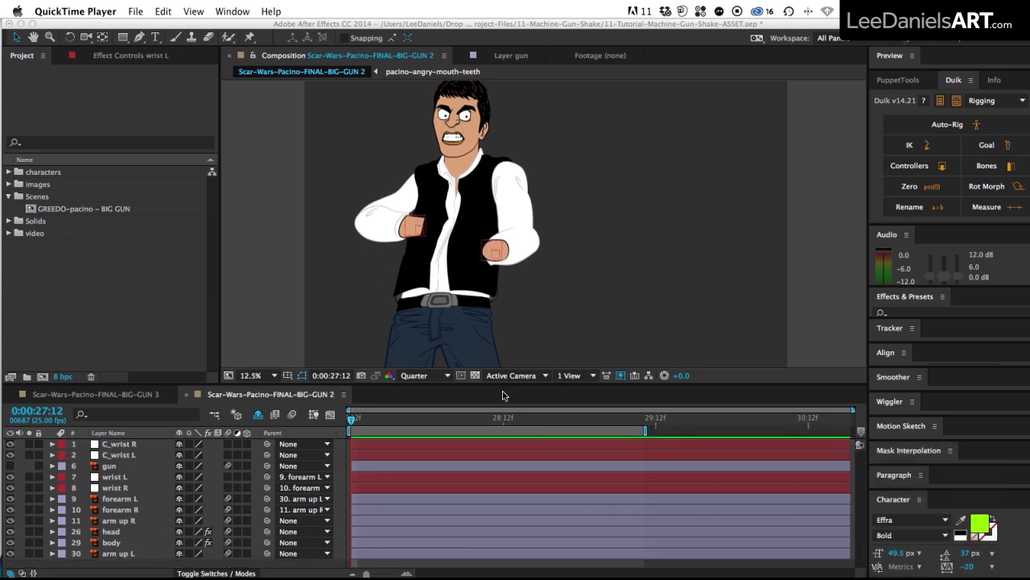
click(117, 480)
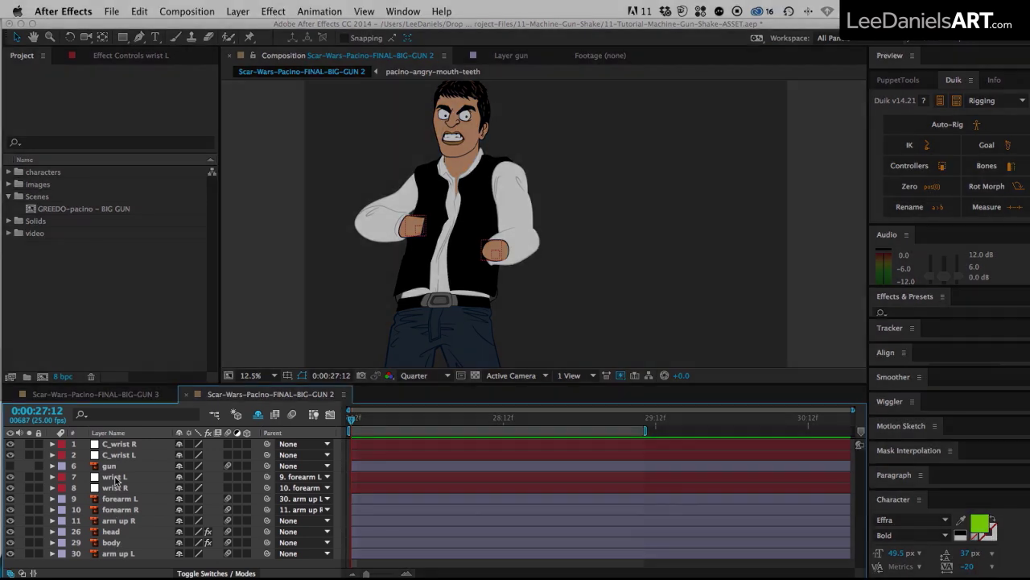
click(114, 479)
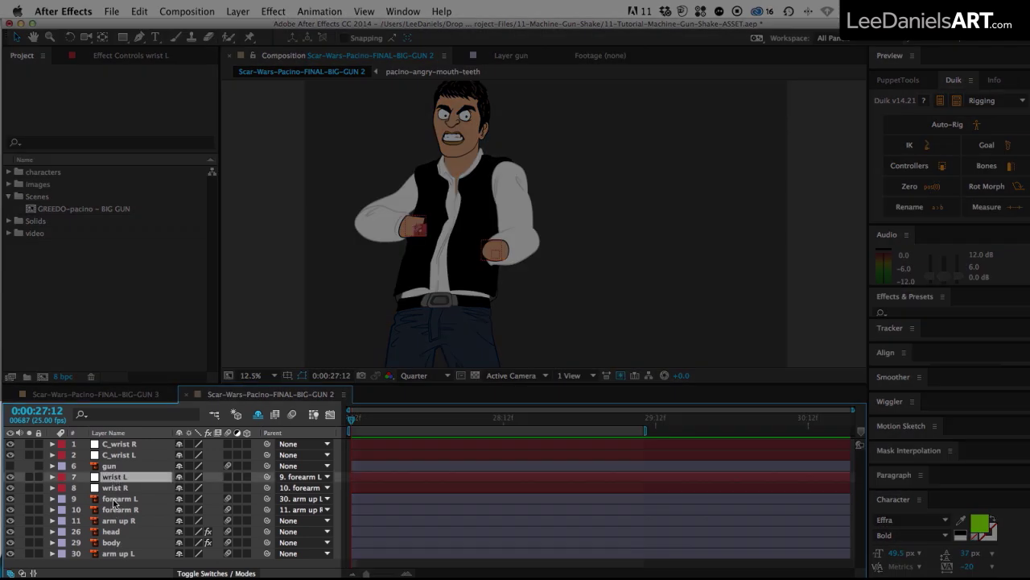
super+click(114, 500)
super+click(115, 554)
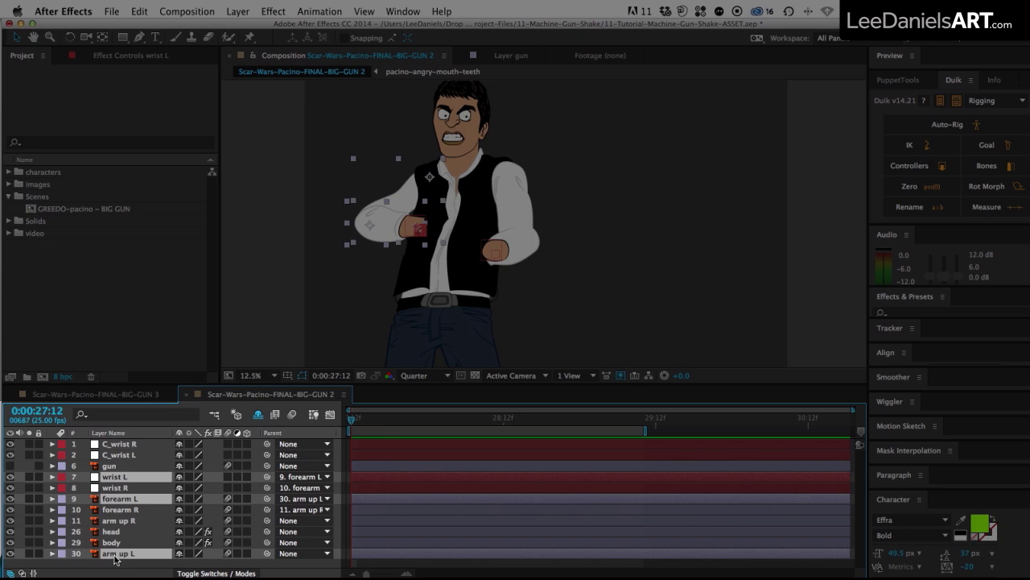
super+click(118, 457)
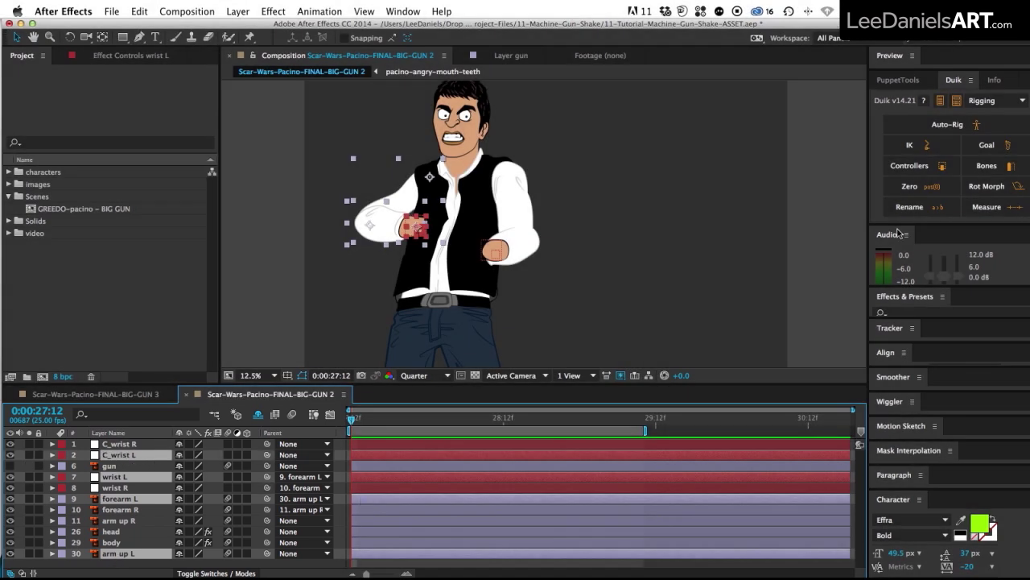
click(907, 154)
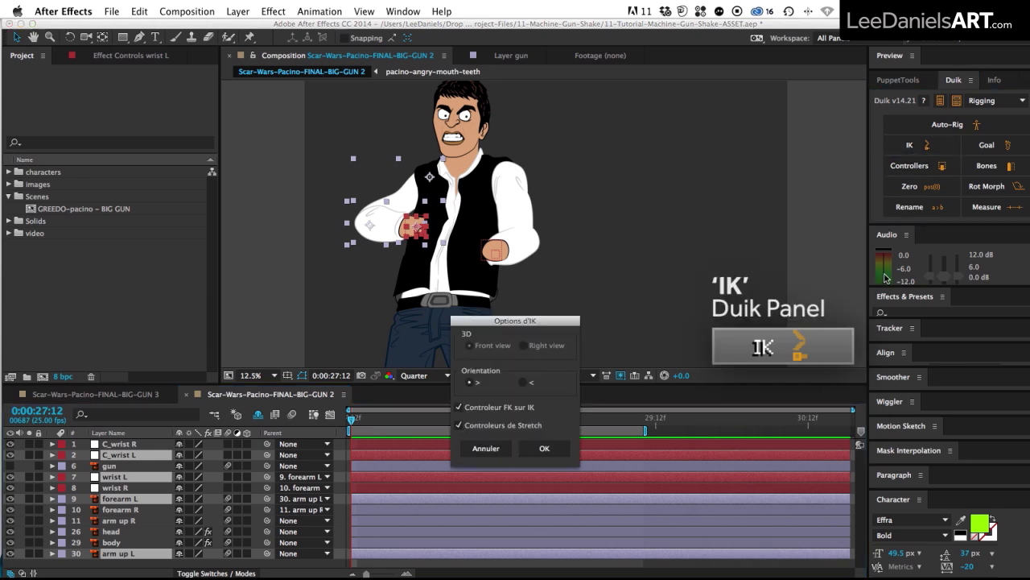
click(544, 451)
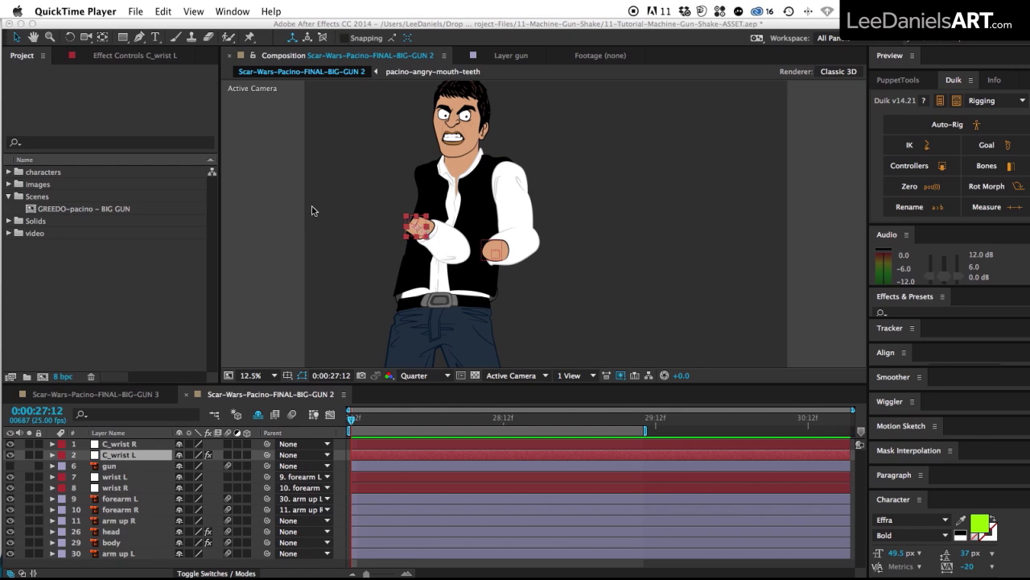
- Turn off IK Orientation on the C_wrist L controller so the elbow bends outward
click(288, 213)
click(351, 226)
click(416, 234)
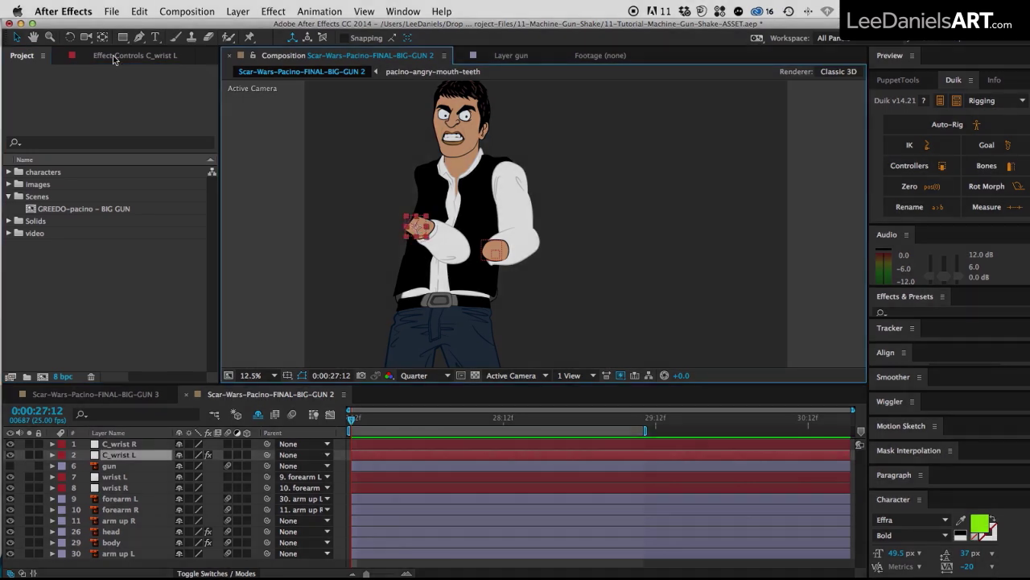
click(109, 56)
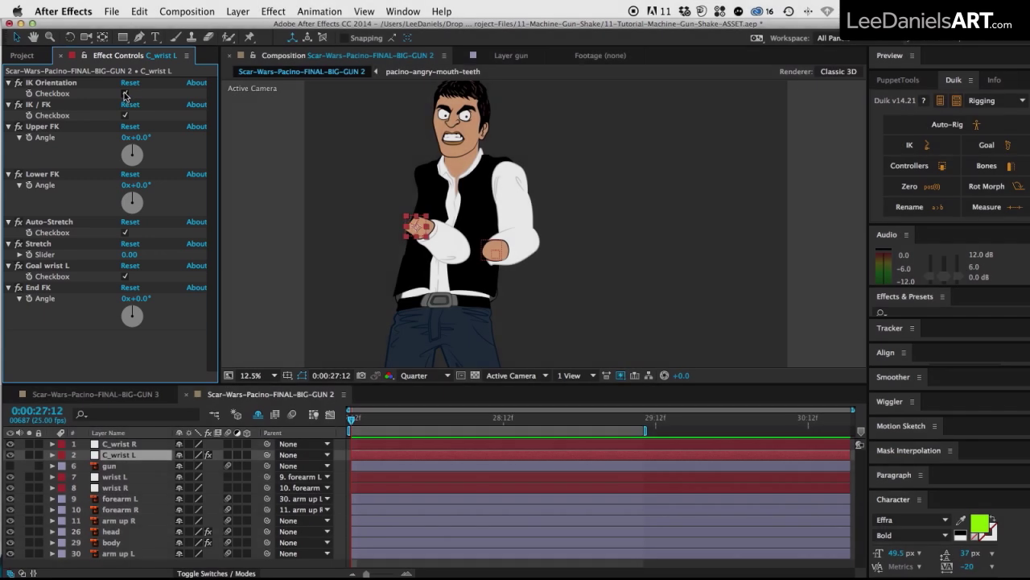
click(126, 95)
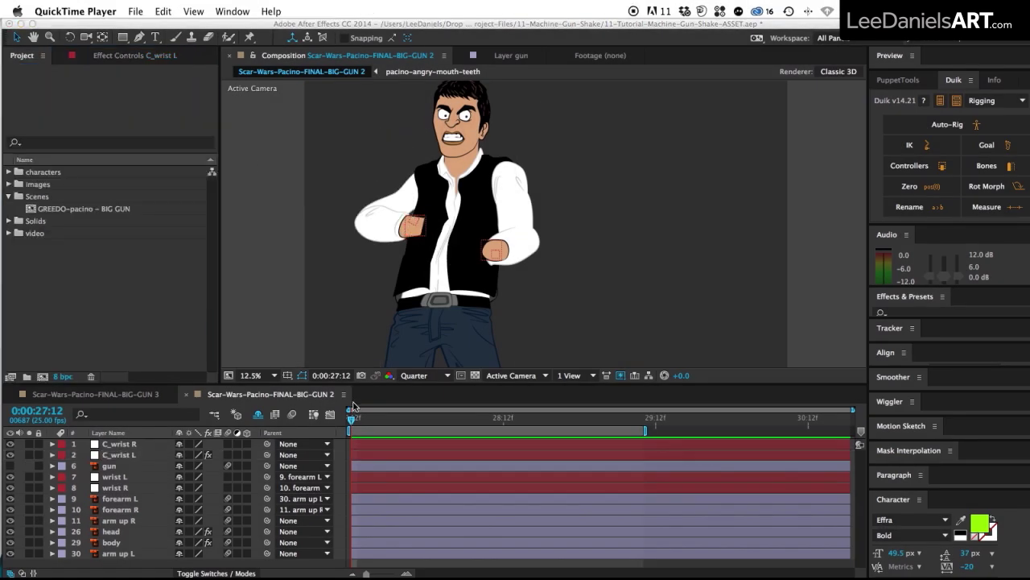
- Create a Duik IK on wrist R, forearm R and arm up R driven by C_wrist R
click(117, 488)
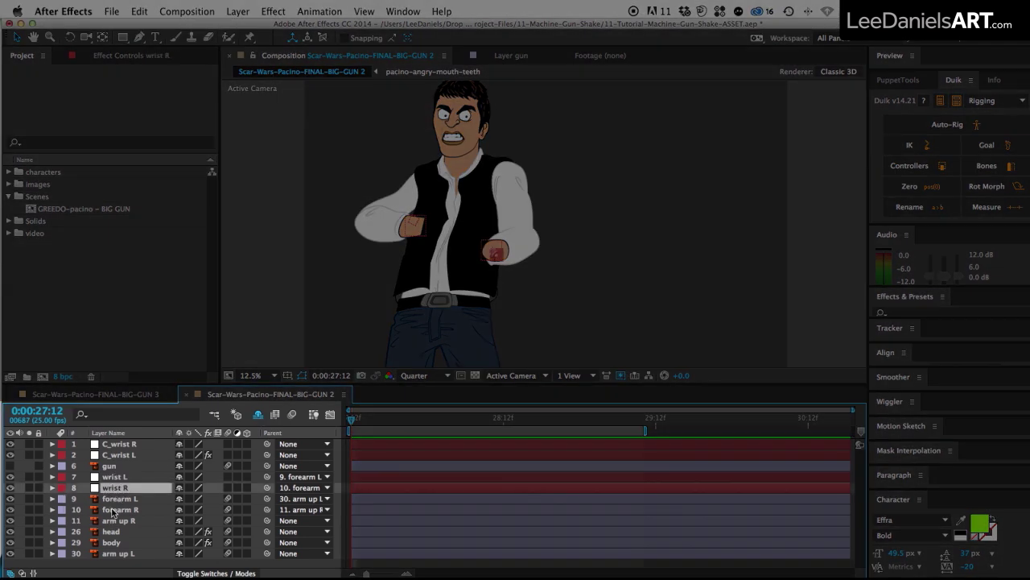
super+click(116, 510)
super+click(116, 520)
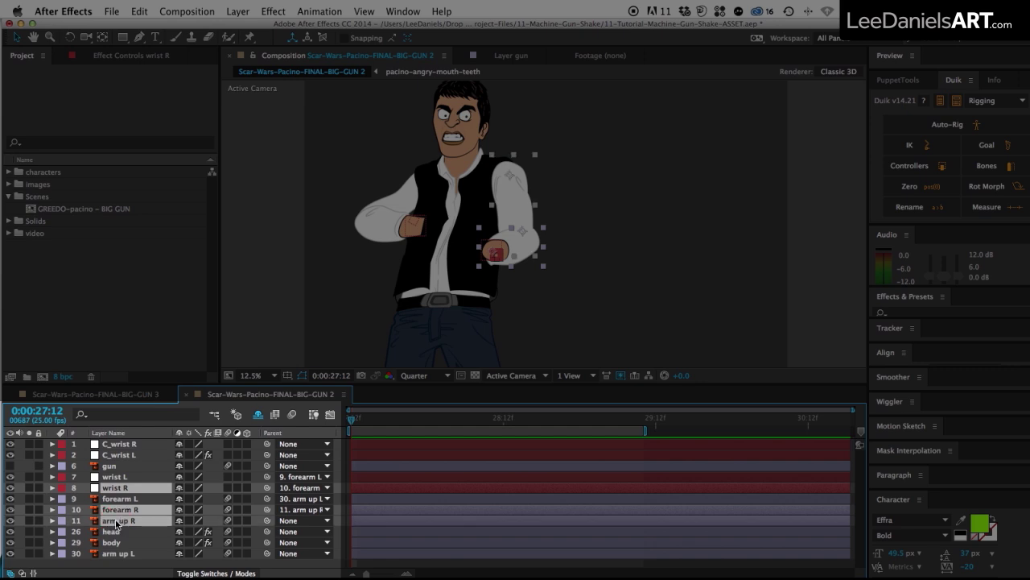
super+click(119, 445)
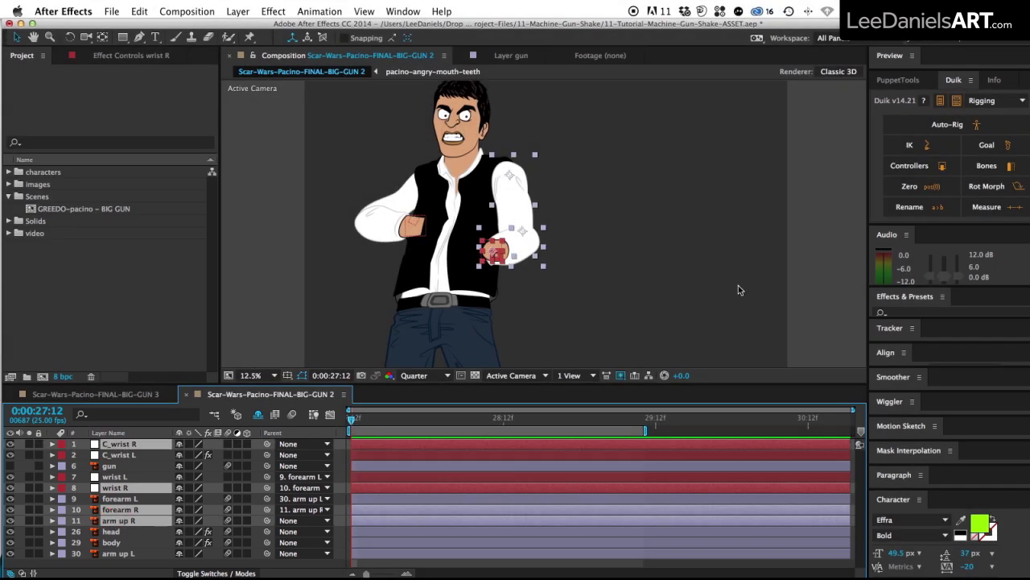
click(913, 145)
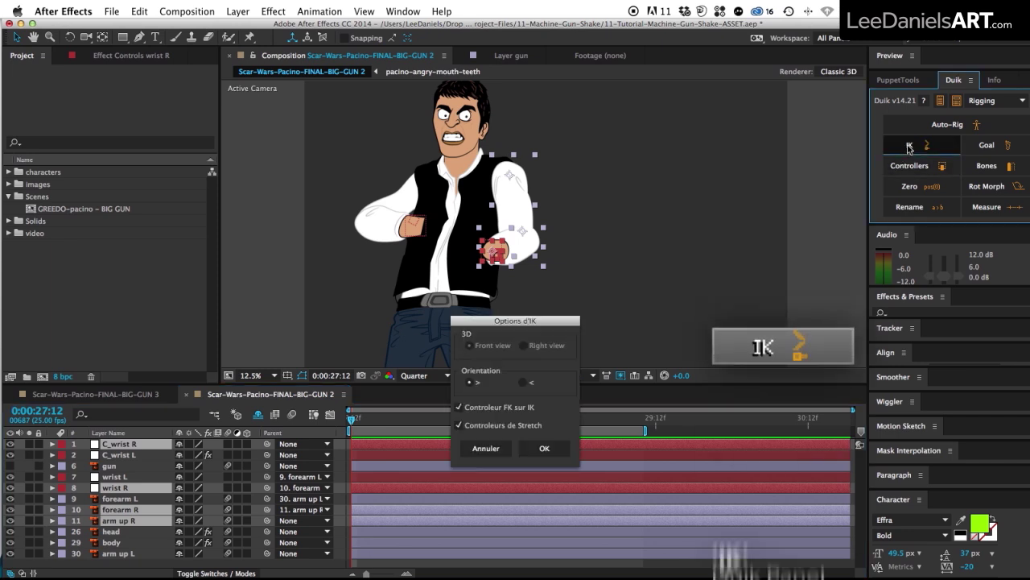
click(544, 449)
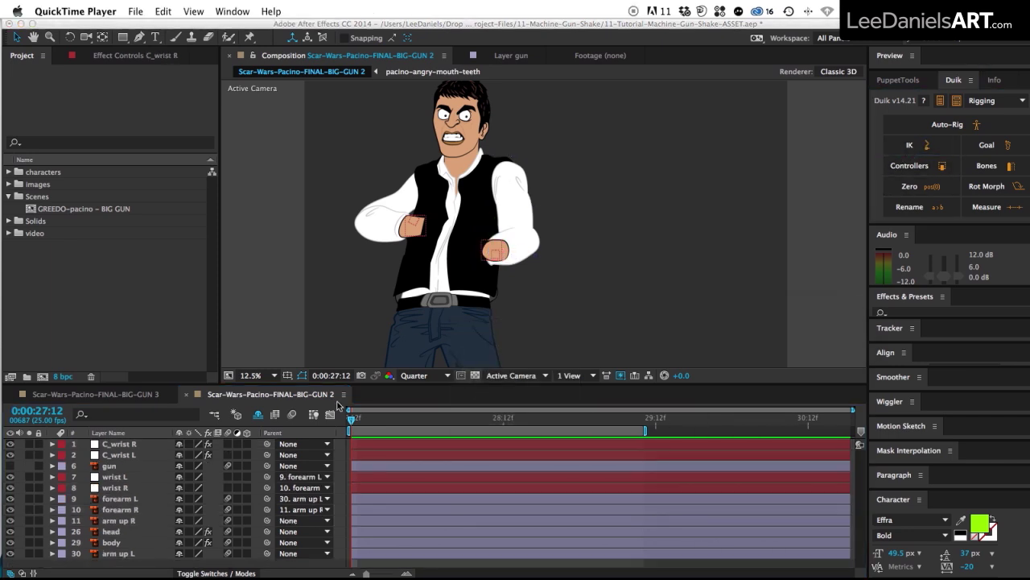
- Drag C_wrist L and C_wrist R in the viewer to test both arm IKs
click(278, 237)
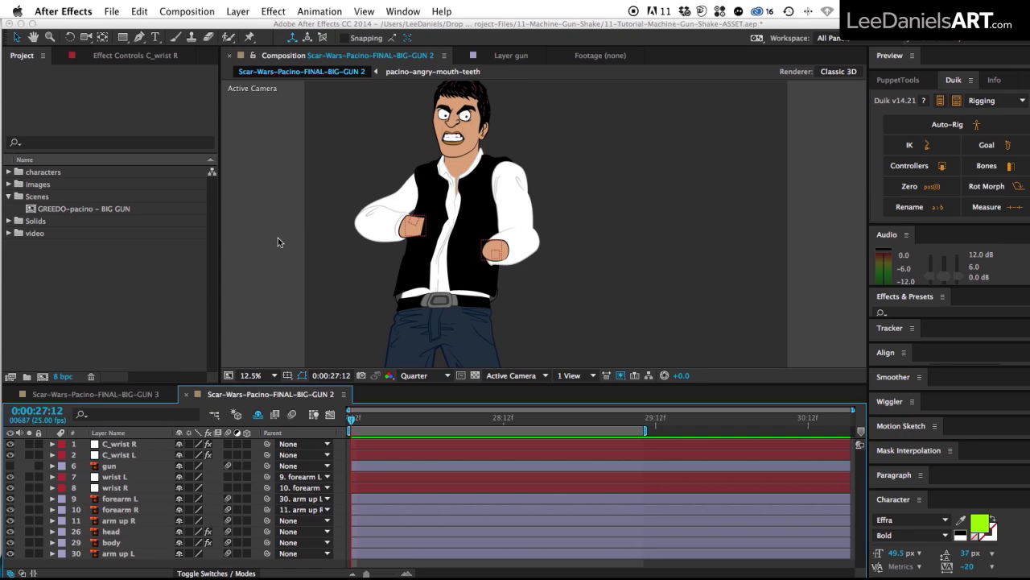
click(421, 235)
drag(423, 236, 405, 219)
drag(494, 252, 484, 234)
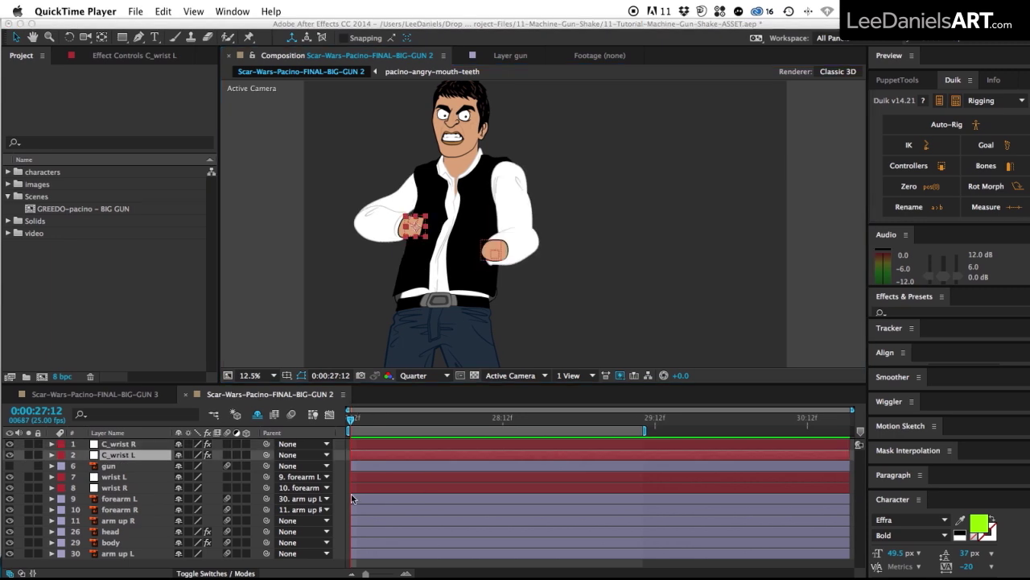
- Show the gun layer and parent C_wrist L and C_wrist R to it
click(122, 471)
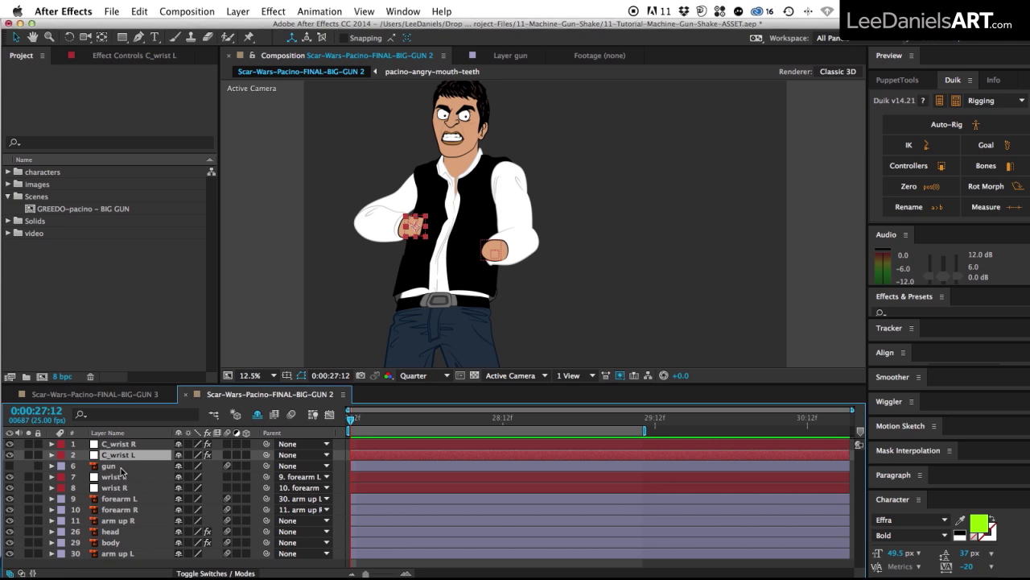
click(11, 467)
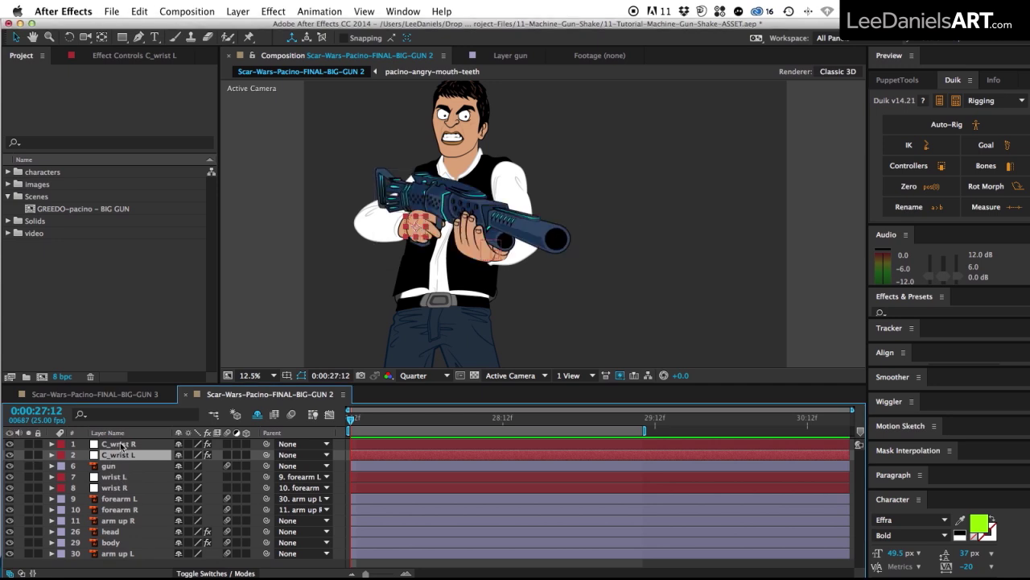
click(121, 444)
shift+click(124, 456)
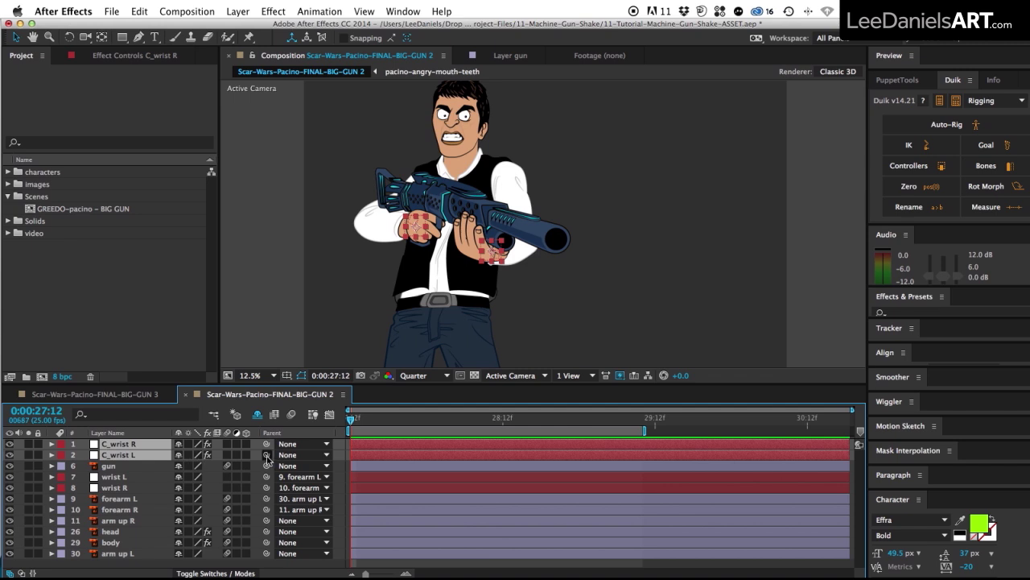
drag(267, 457, 109, 469)
click(109, 467)
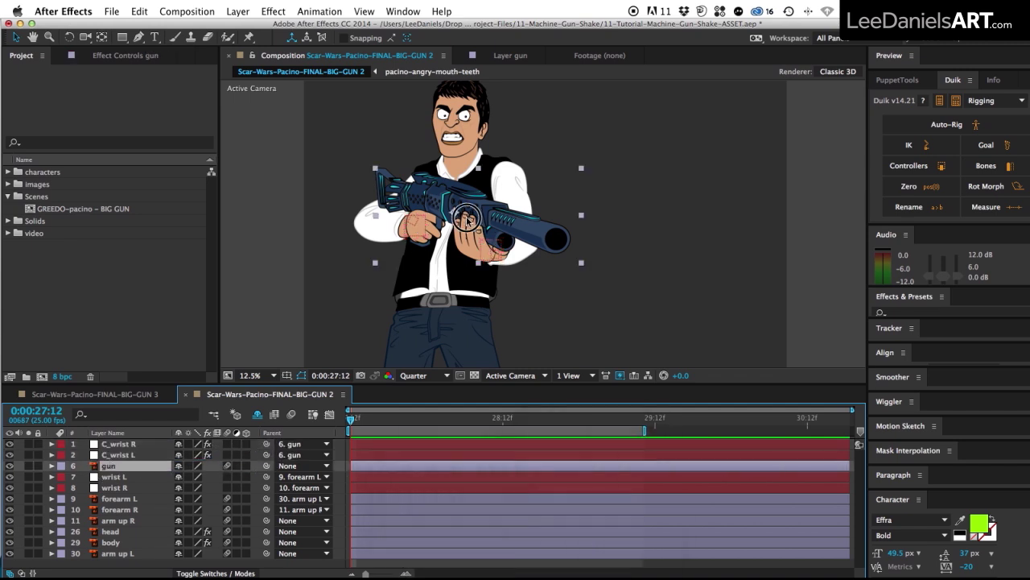
- Nudge the gun to confirm the hands follow, then select the gun layer
mouse_move(466, 217)
mouse_down()
mouse_move(453, 201)
mouse_move(459, 211)
mouse_move(467, 203)
mouse_up()
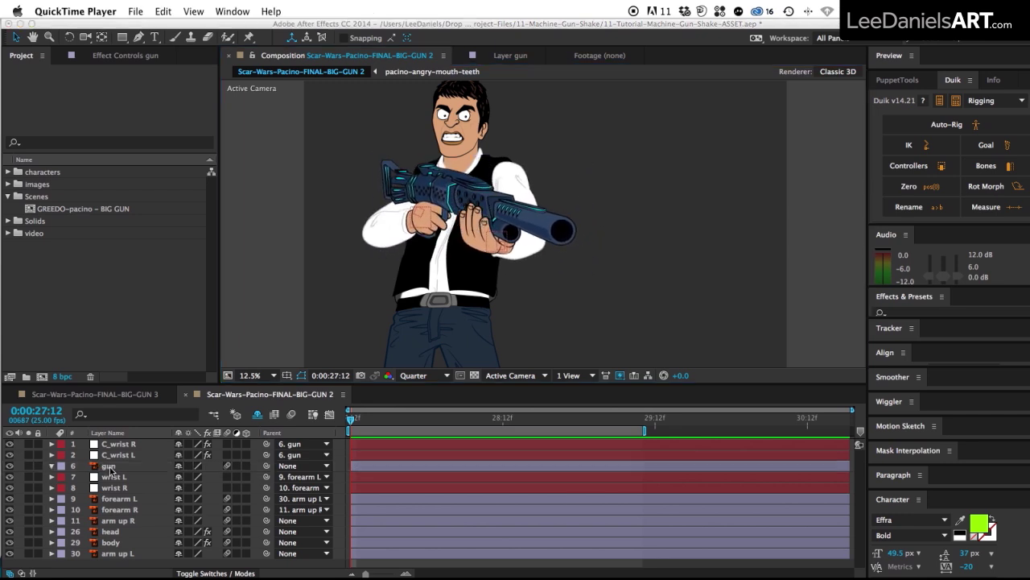
click(112, 471)
click(112, 471)
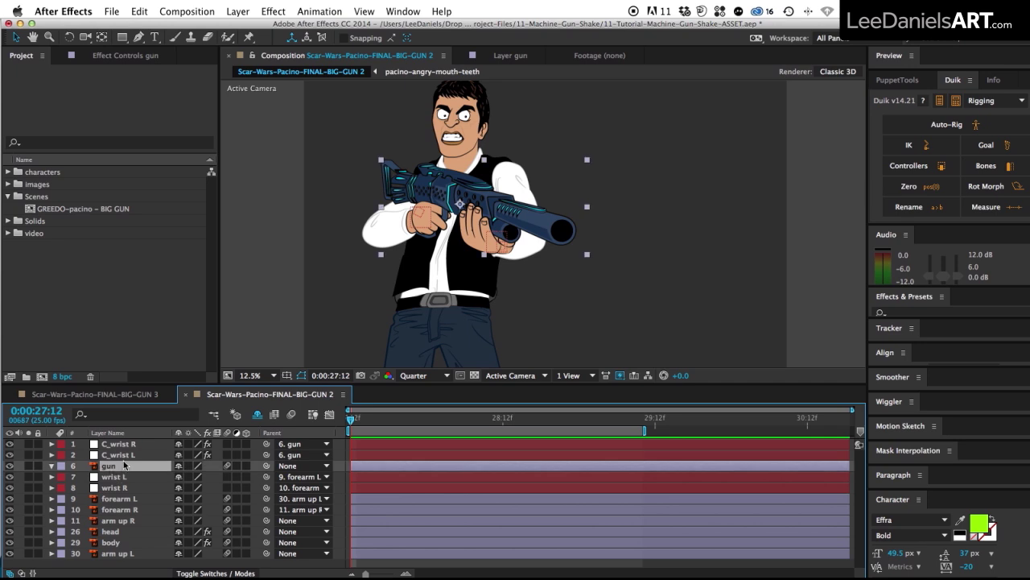
- Reveal the gun's Position and Rotation and give Position the expression wiggle(15,150)
key(p)
key(shift+r)
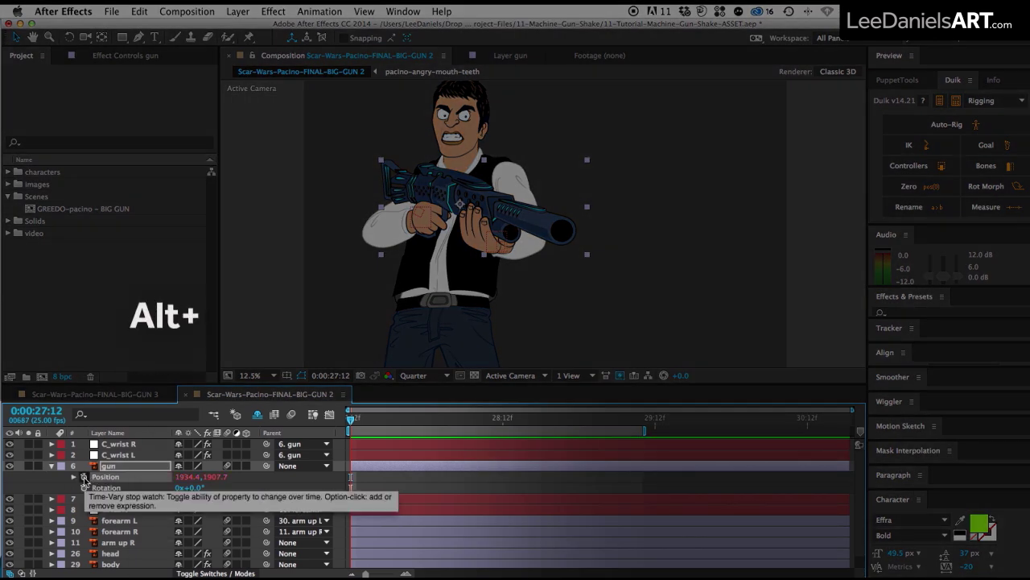
alt+click(84, 476)
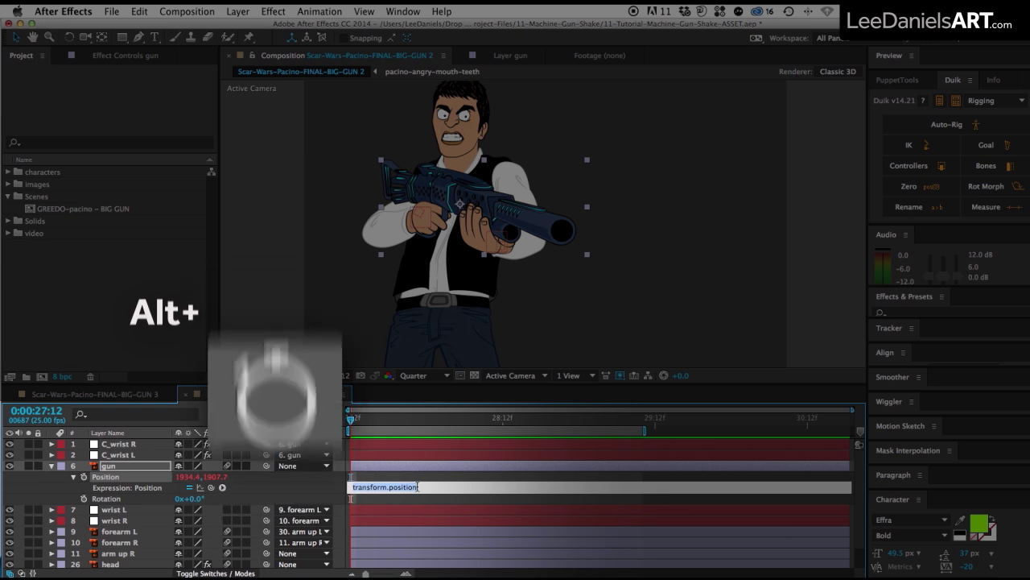
text(wiggle(15)
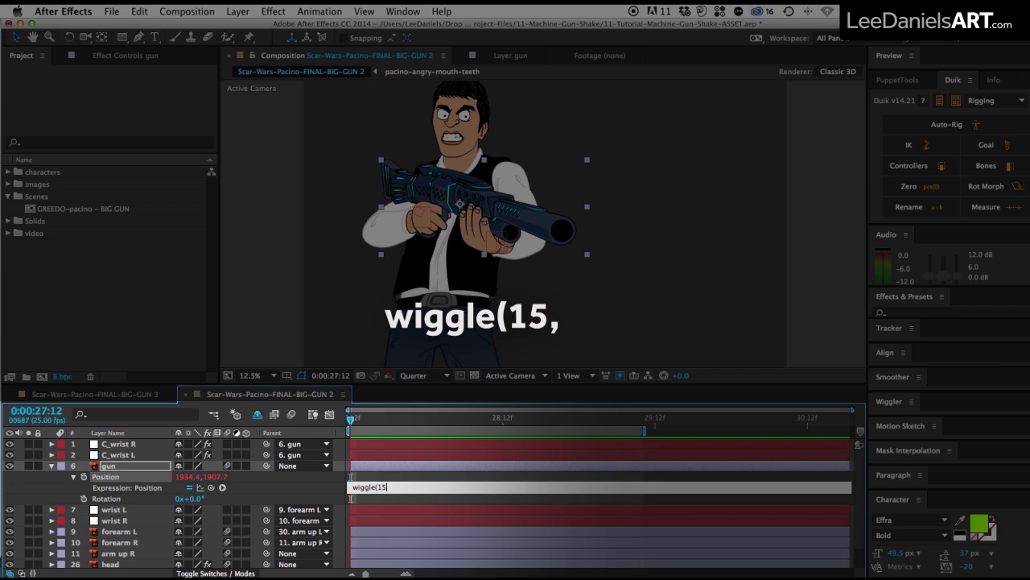
text(,150)
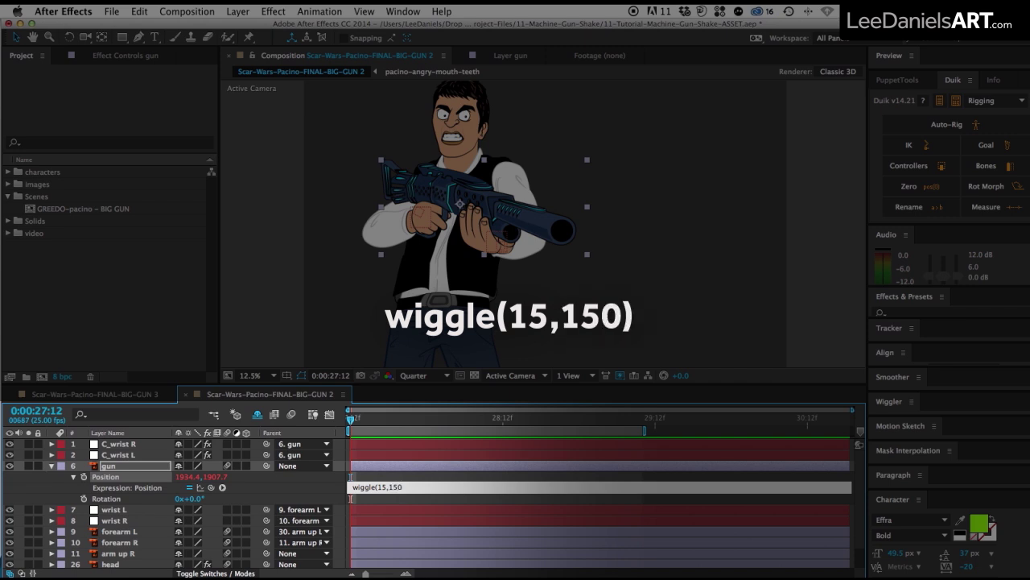
key(KP_Enter)
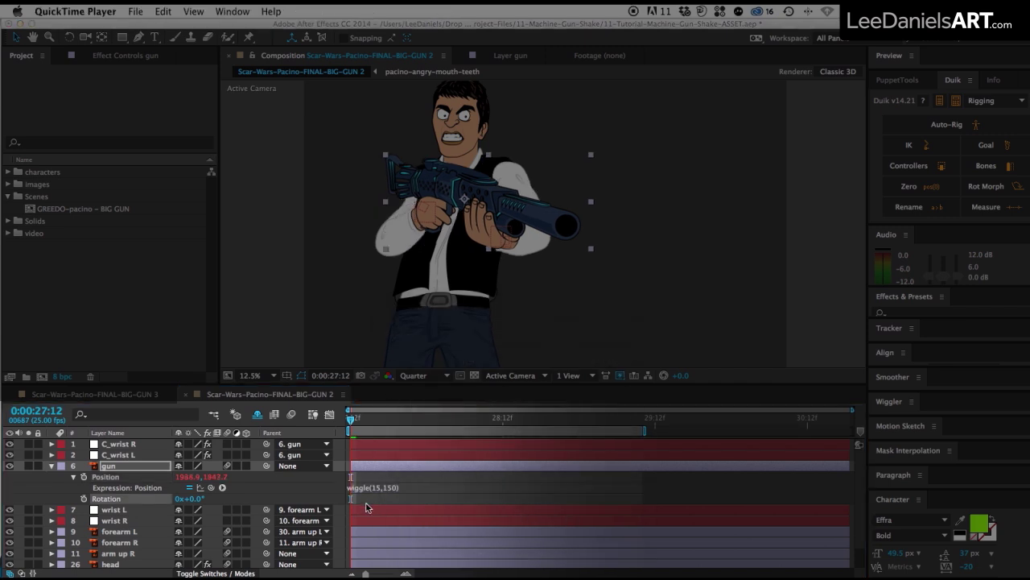
- Give the gun's Rotation the expression wiggle(20,10) and preview the shake
alt+click(85, 499)
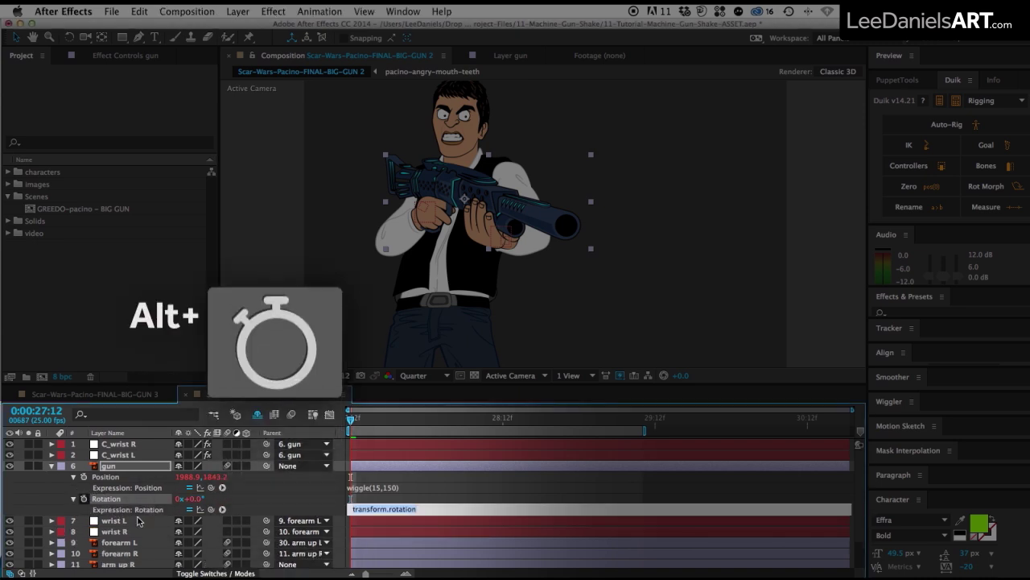
text(wiggle)
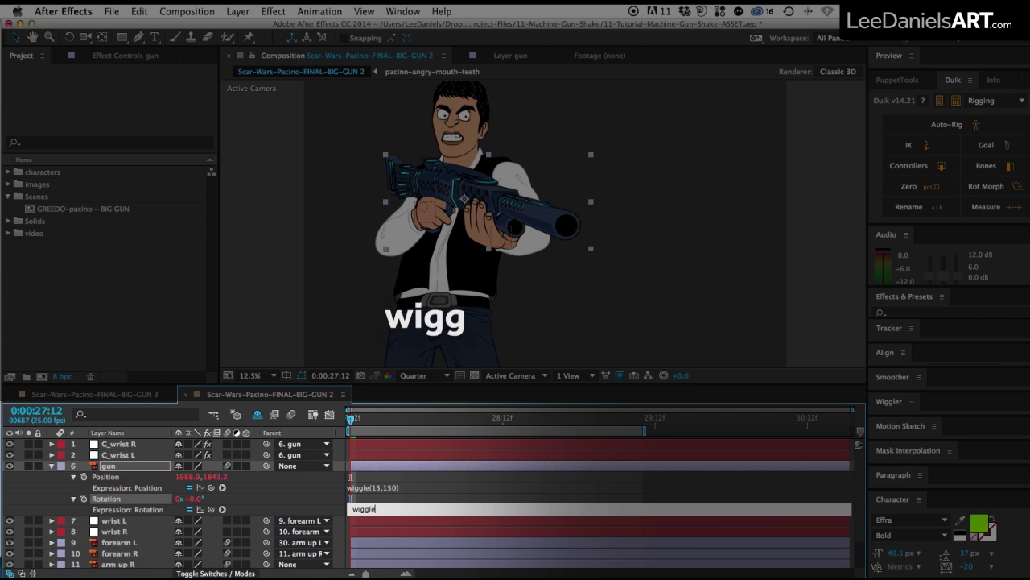
text((20,10)
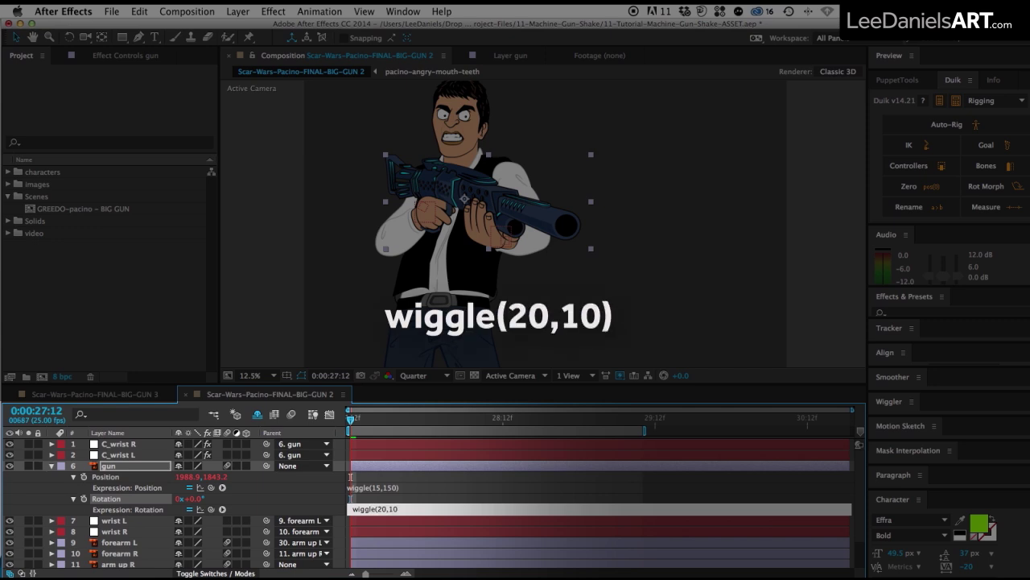
key(KP_Enter)
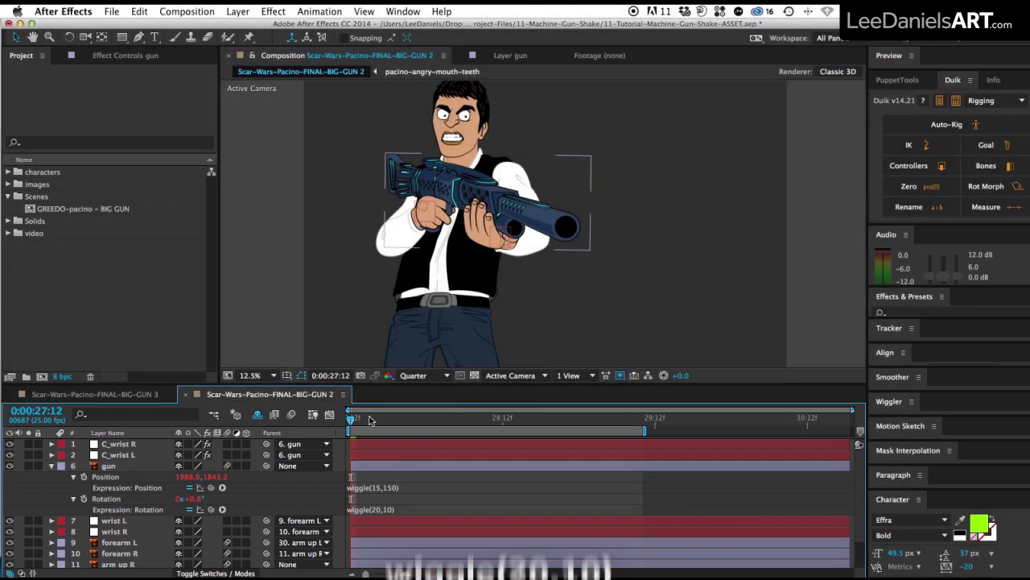
key(KP_0)
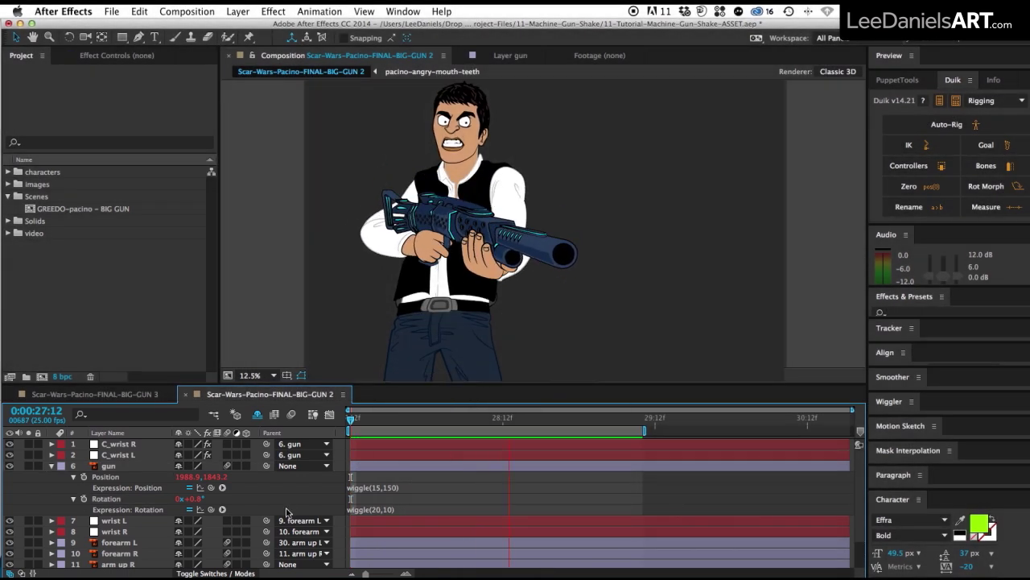